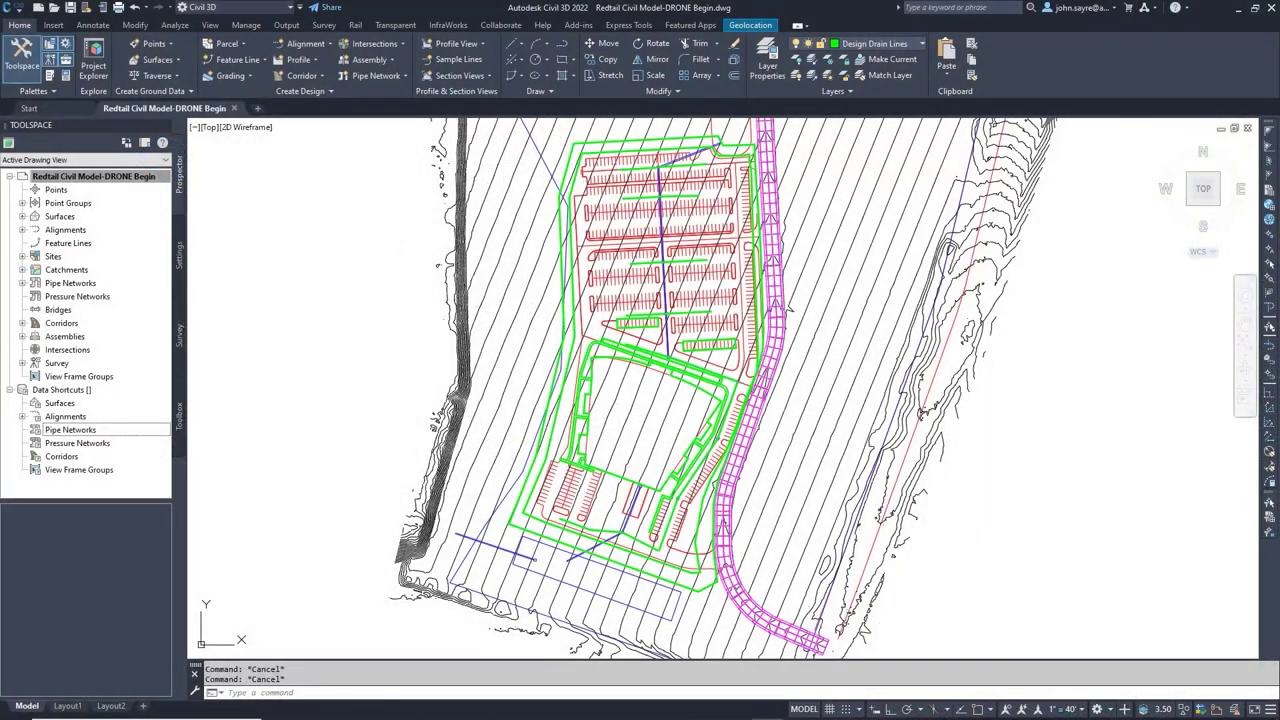
Start Grading Optimization from the Analyze tab, with Mass Grading as the existing-ground surface
left_click(175, 25)
left_click(1069, 55)
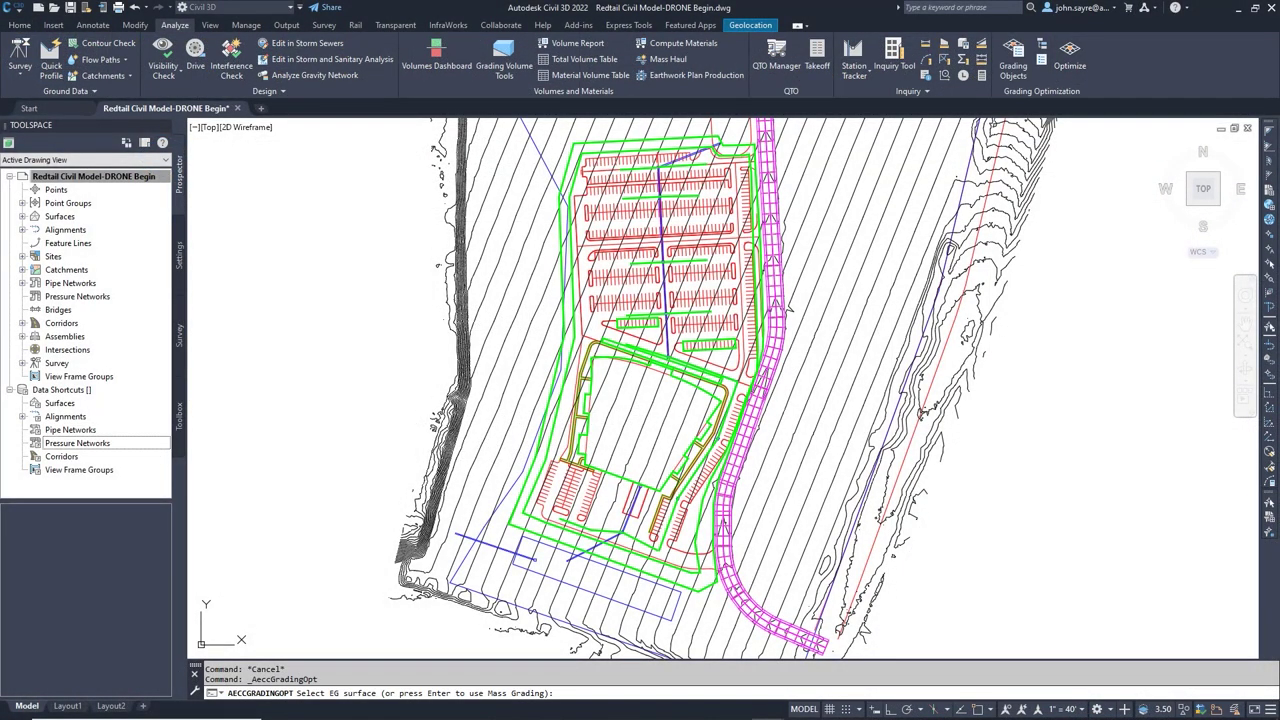
key("Return")
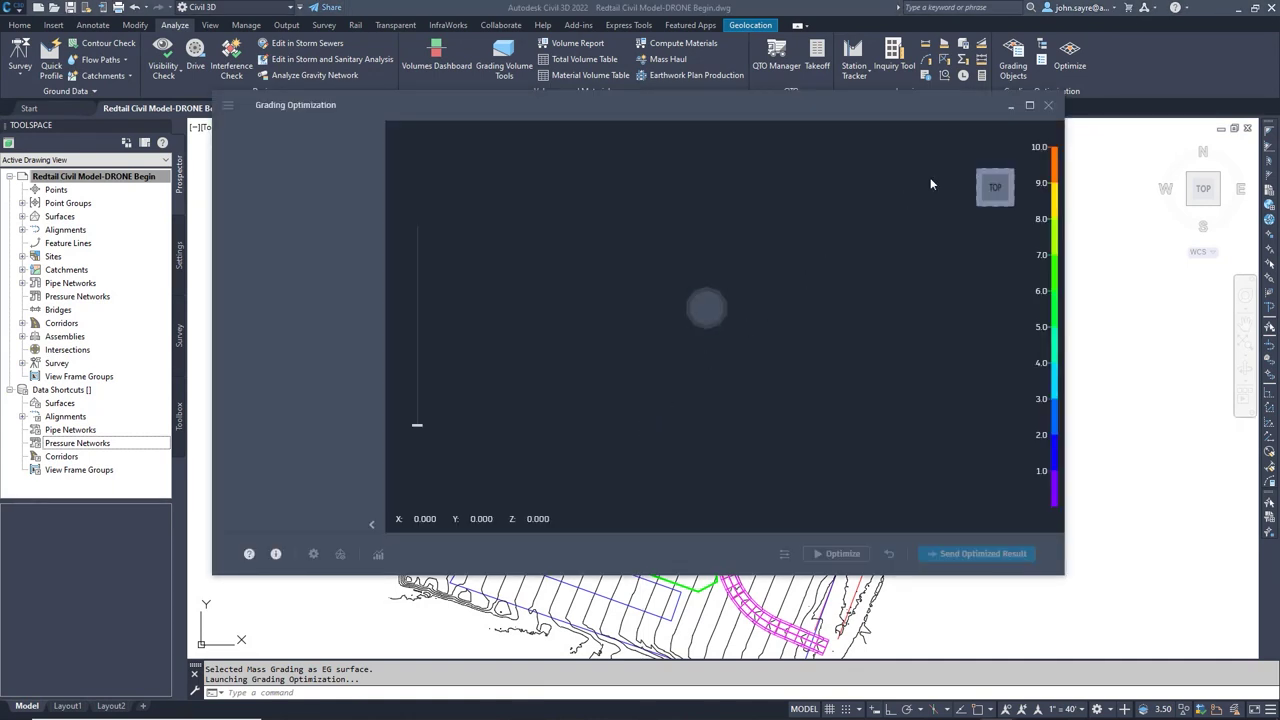
Maximize the optimization window and recolour Design Building Pad - 1 from green to red
left_click(1030, 107)
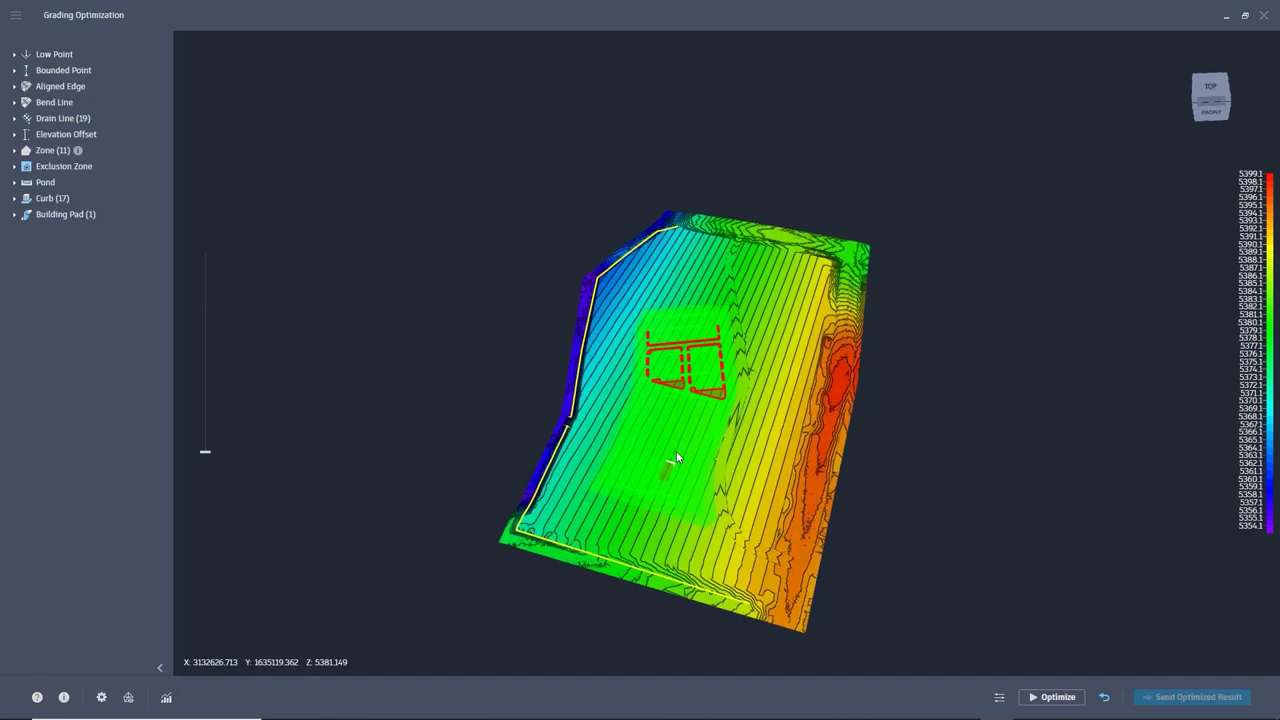
scroll(676, 451, "up", 5)
scroll(666, 461, "up", 5)
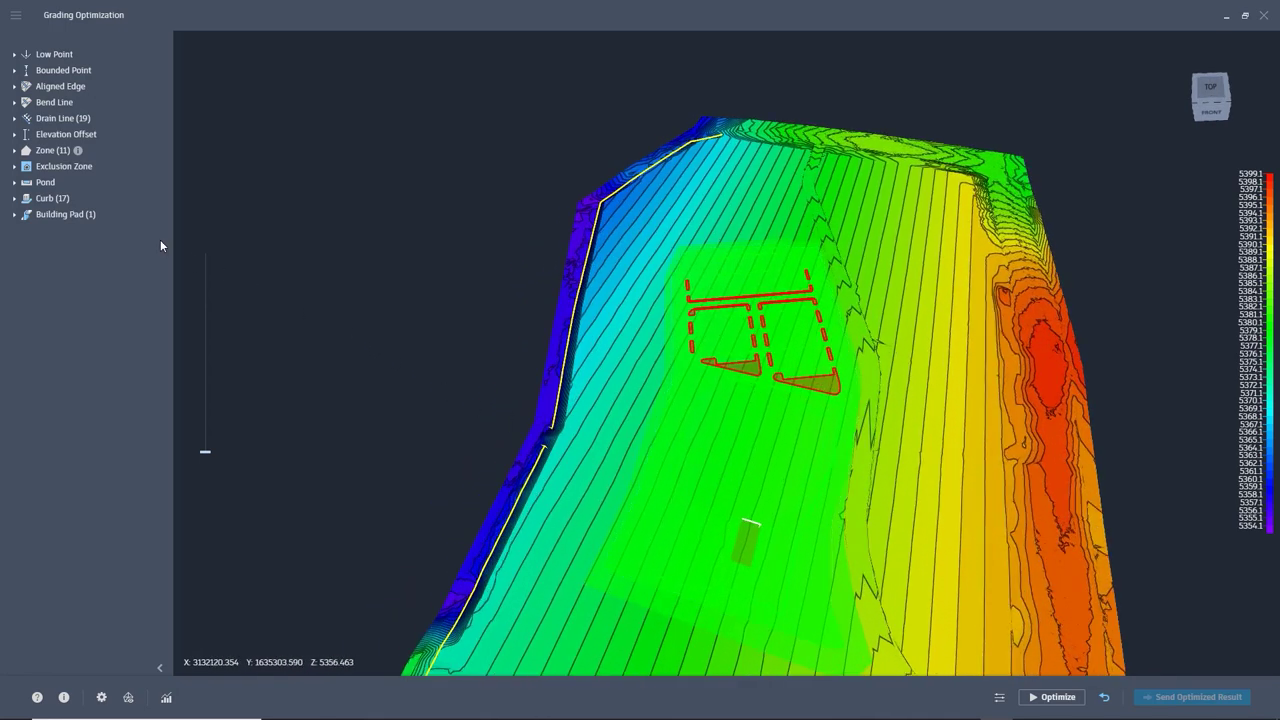
left_click(14, 214)
left_click(50, 230)
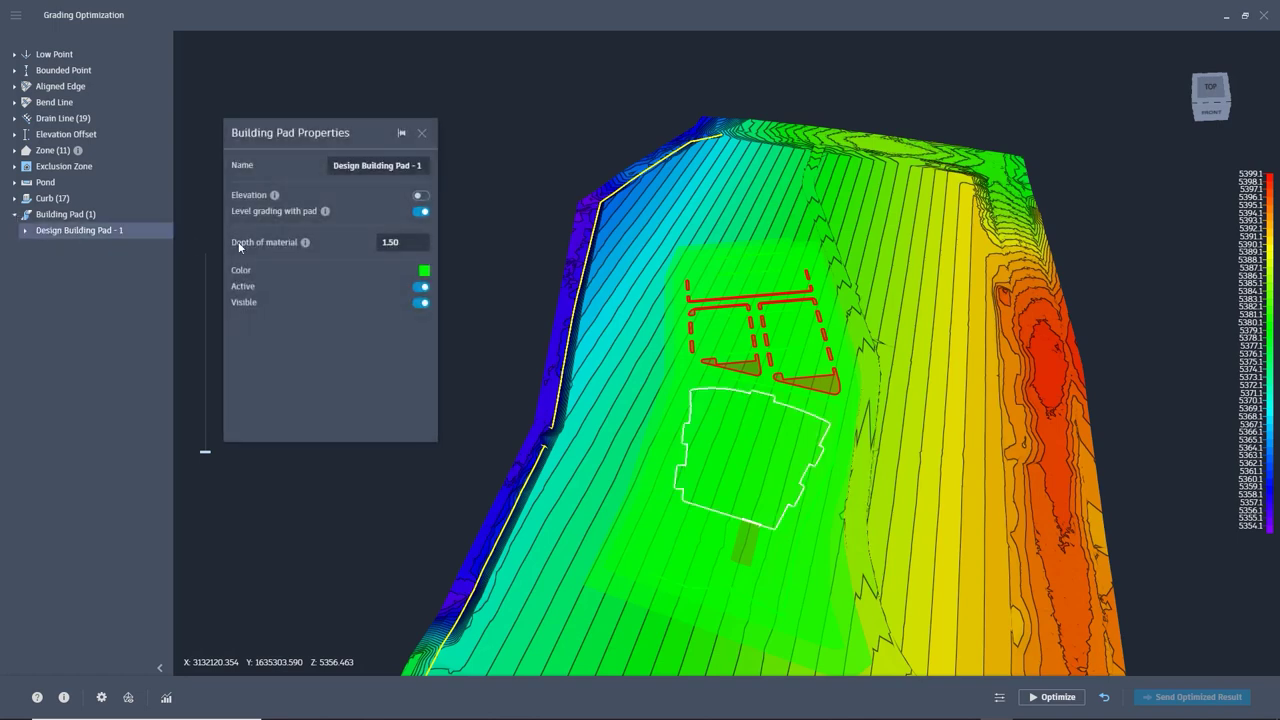
left_click(424, 270)
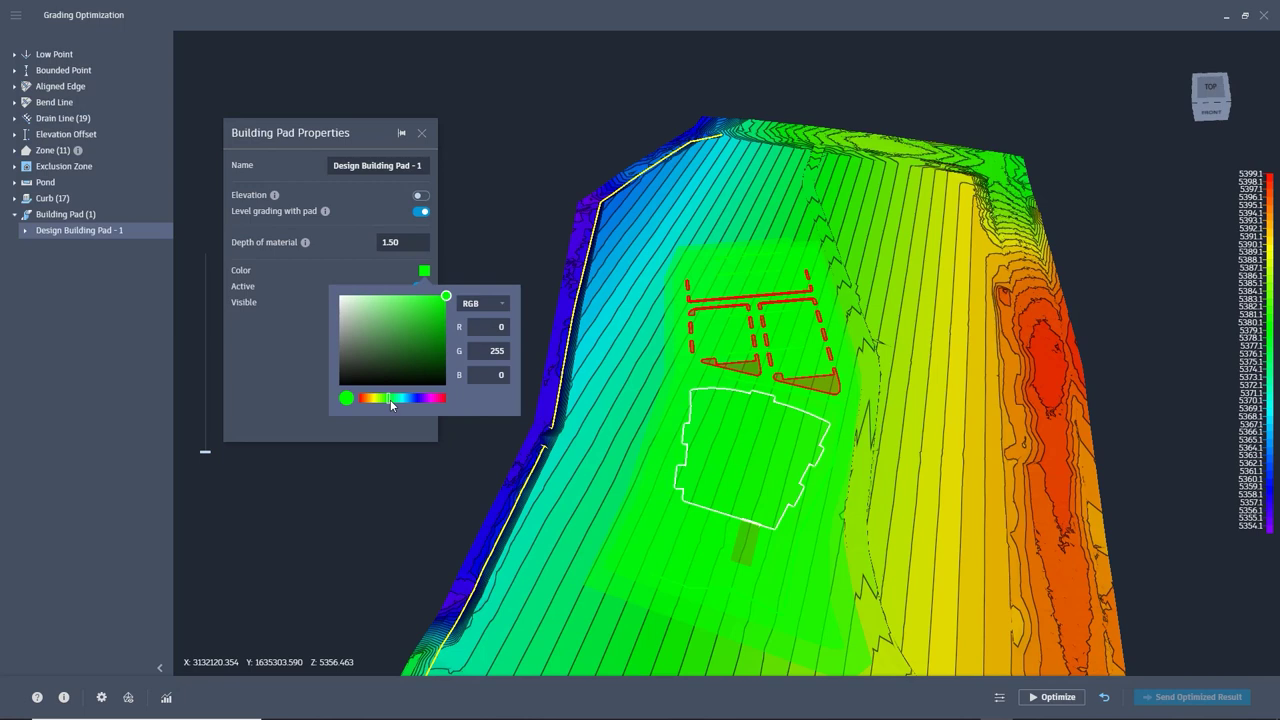
left_click_drag(387, 399, 360, 399)
left_click(288, 370)
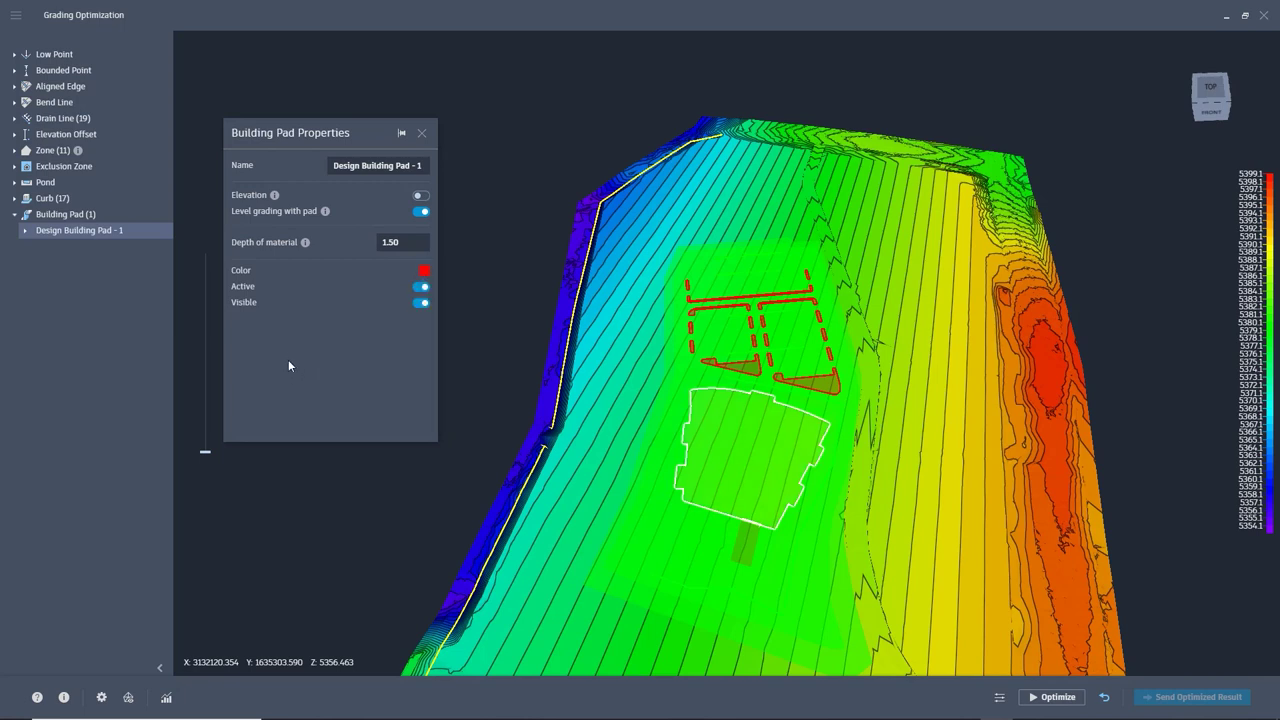
left_click(421, 132)
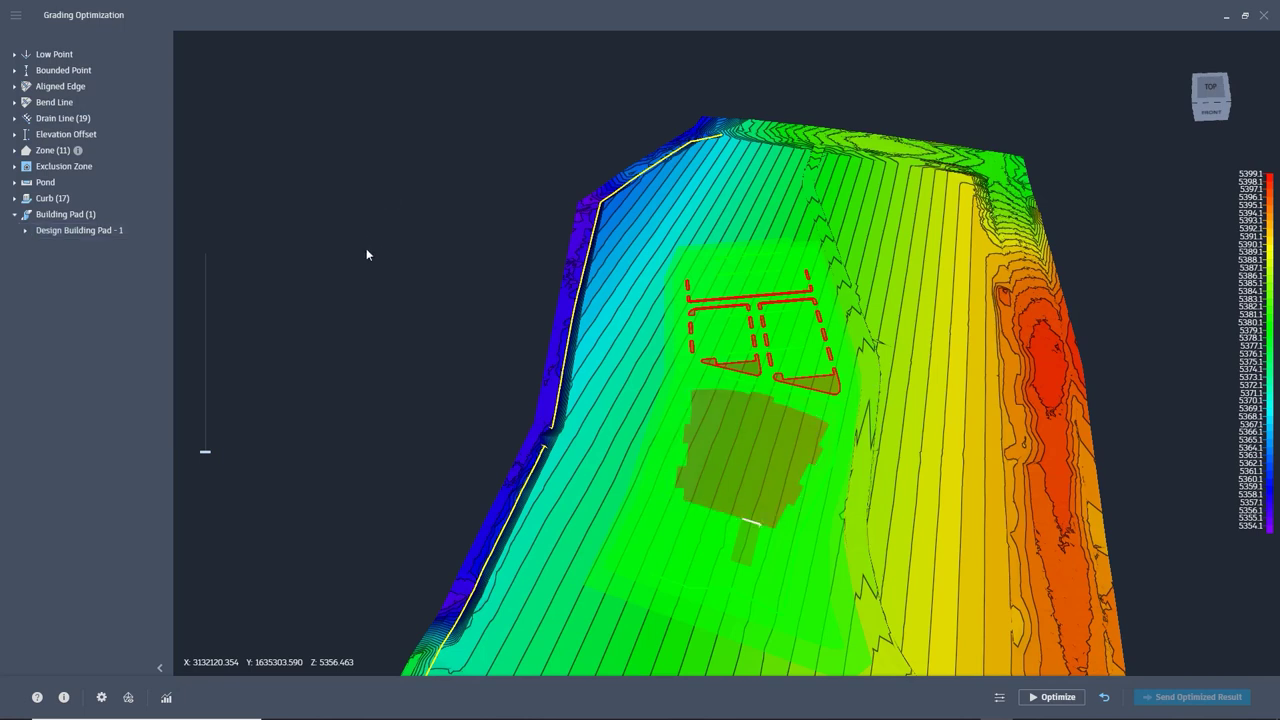
Expand Zones and review the OG Outside - 2, OG Outside - 1 and Design Outer Boundary settings
left_click(15, 151)
left_click(85, 166)
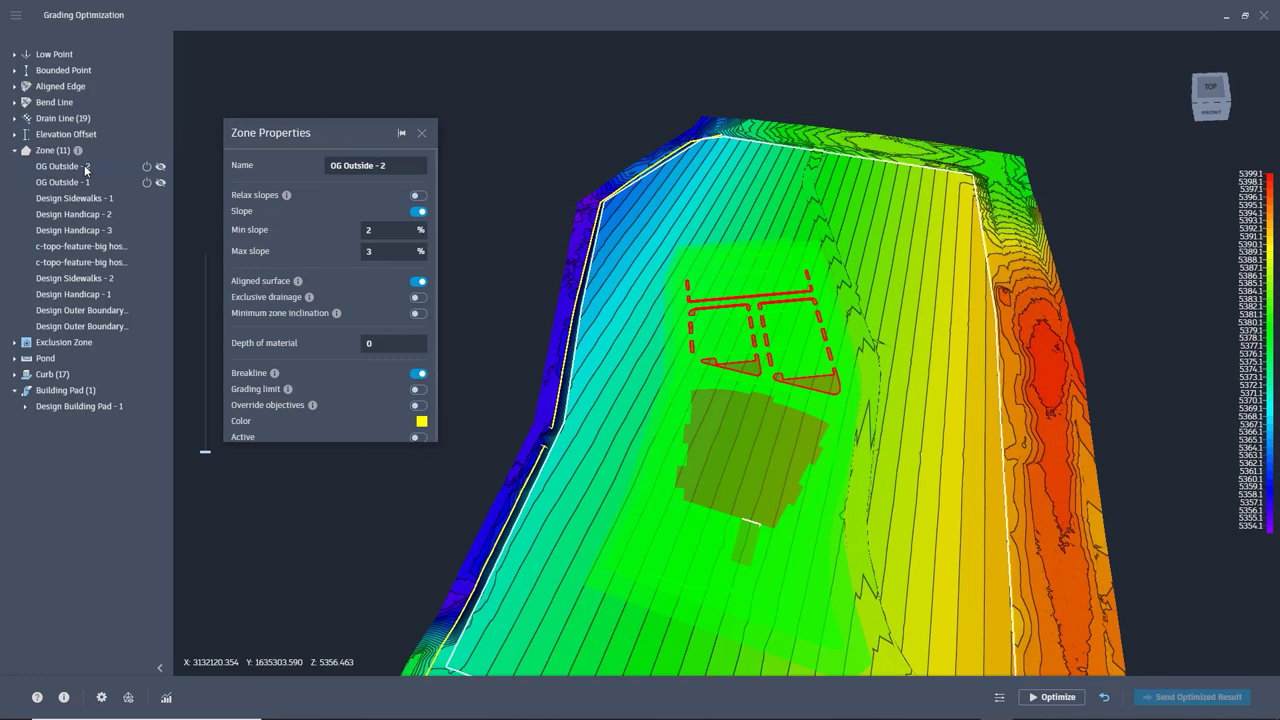
left_click(86, 181)
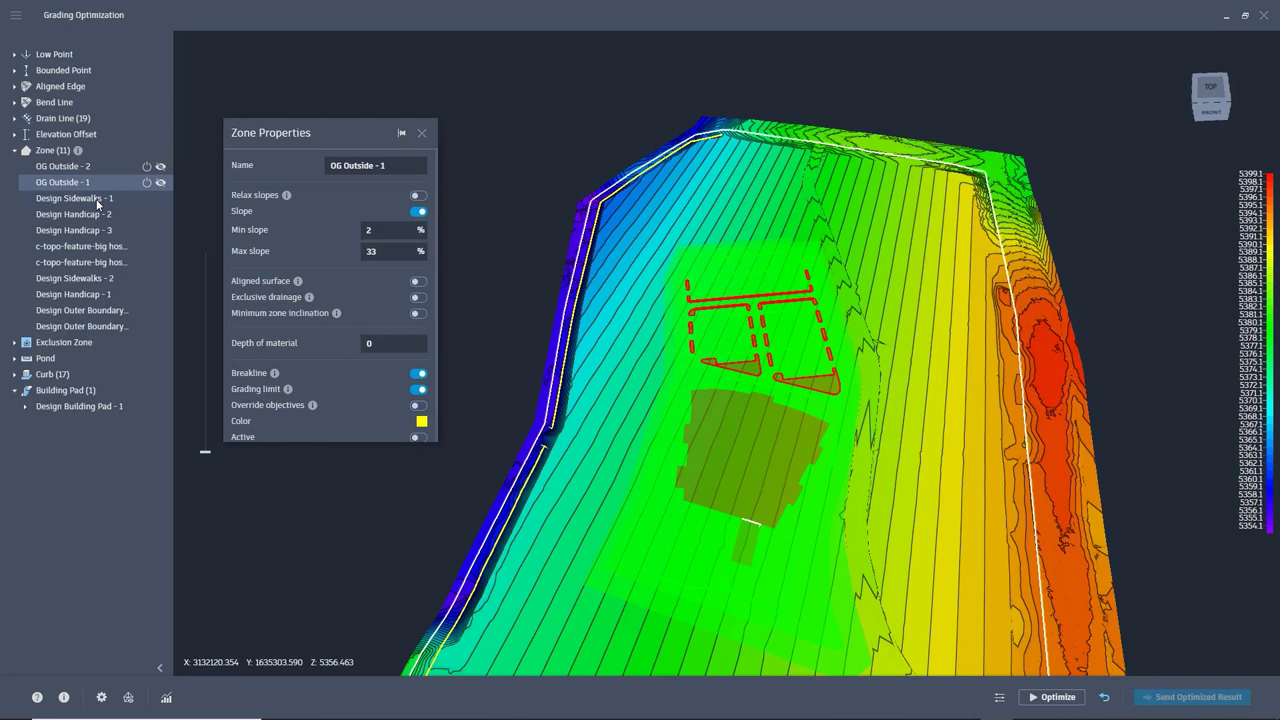
left_click(96, 311)
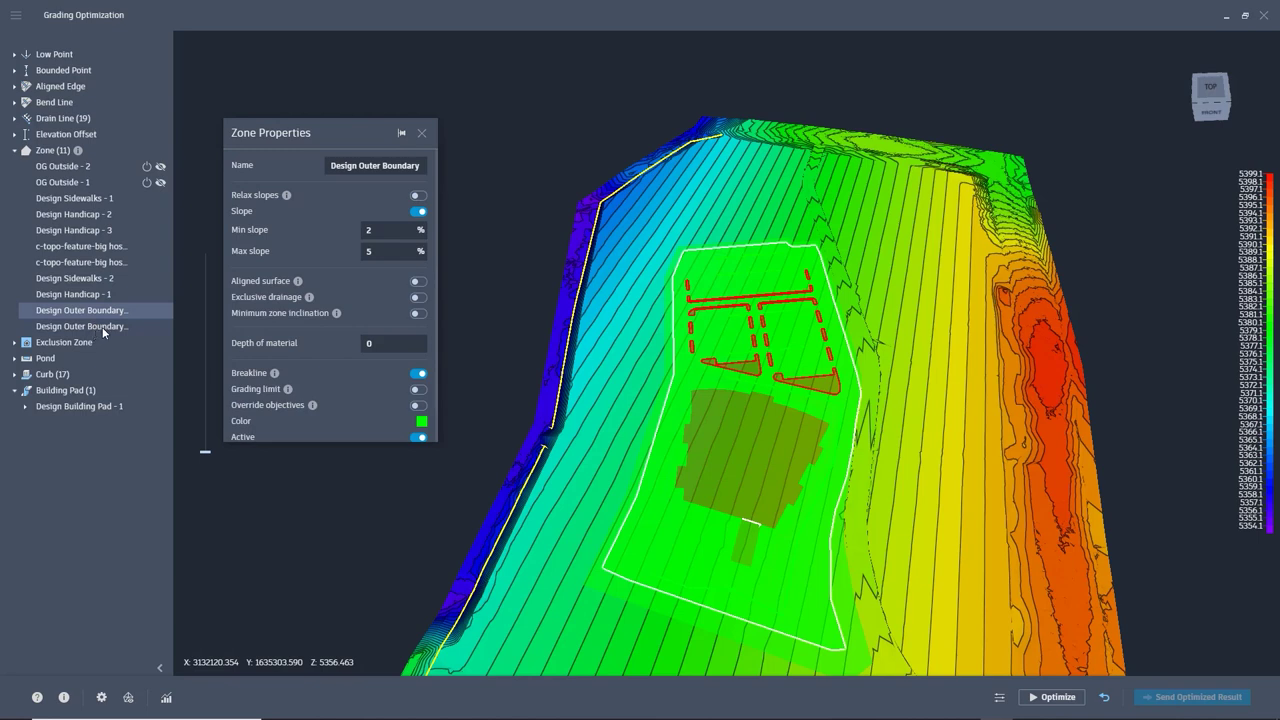
Recolour the second Design Outer Boundary zone from green to yellow
left_click(105, 326)
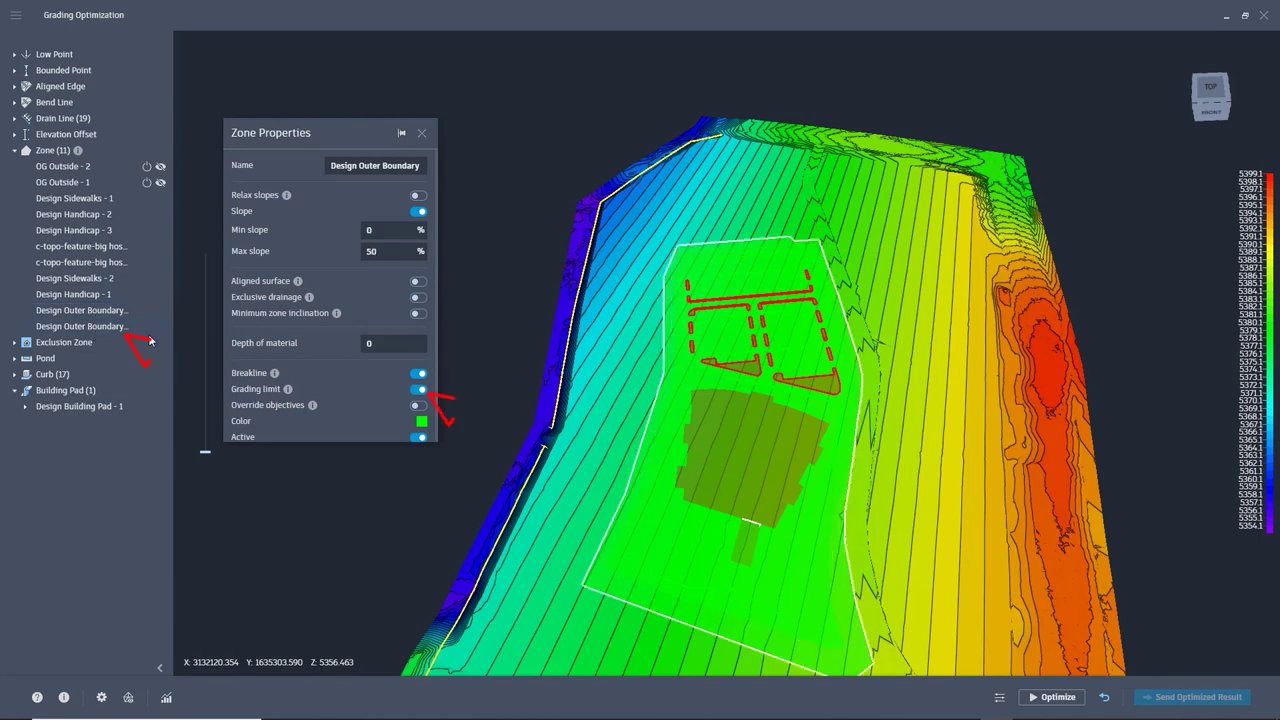
left_click(421, 421)
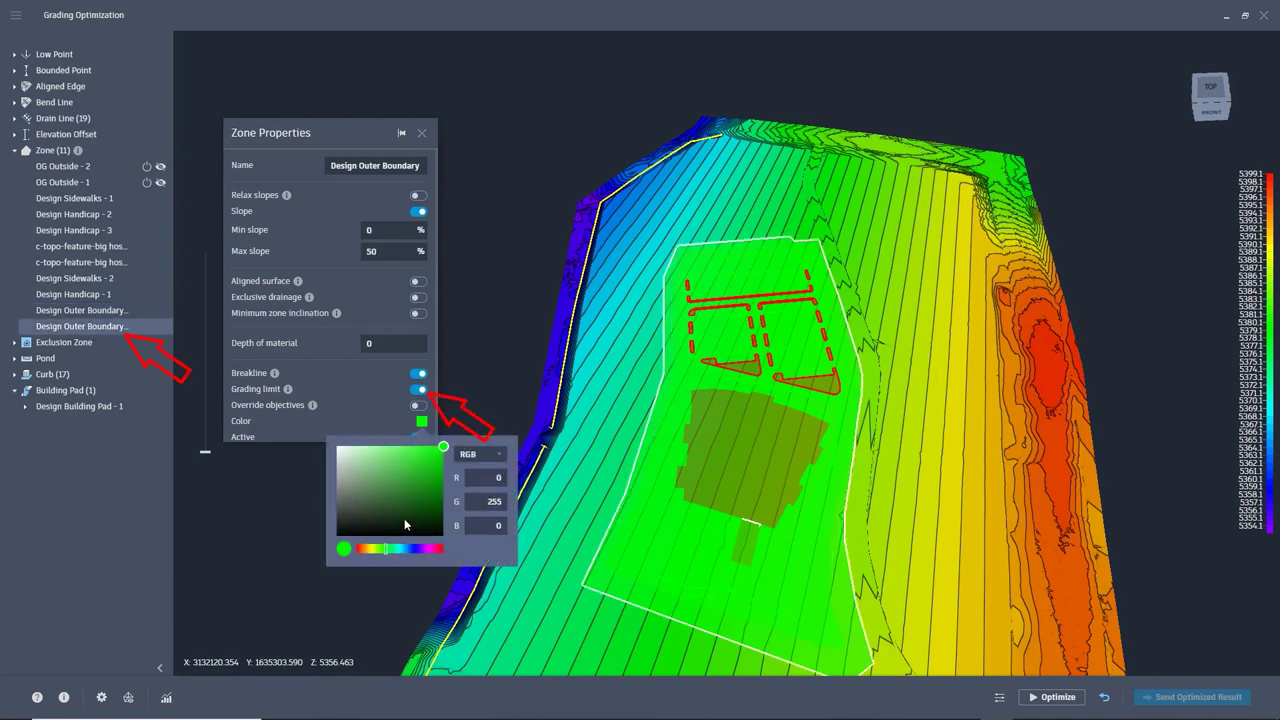
left_click_drag(387, 554, 372, 551)
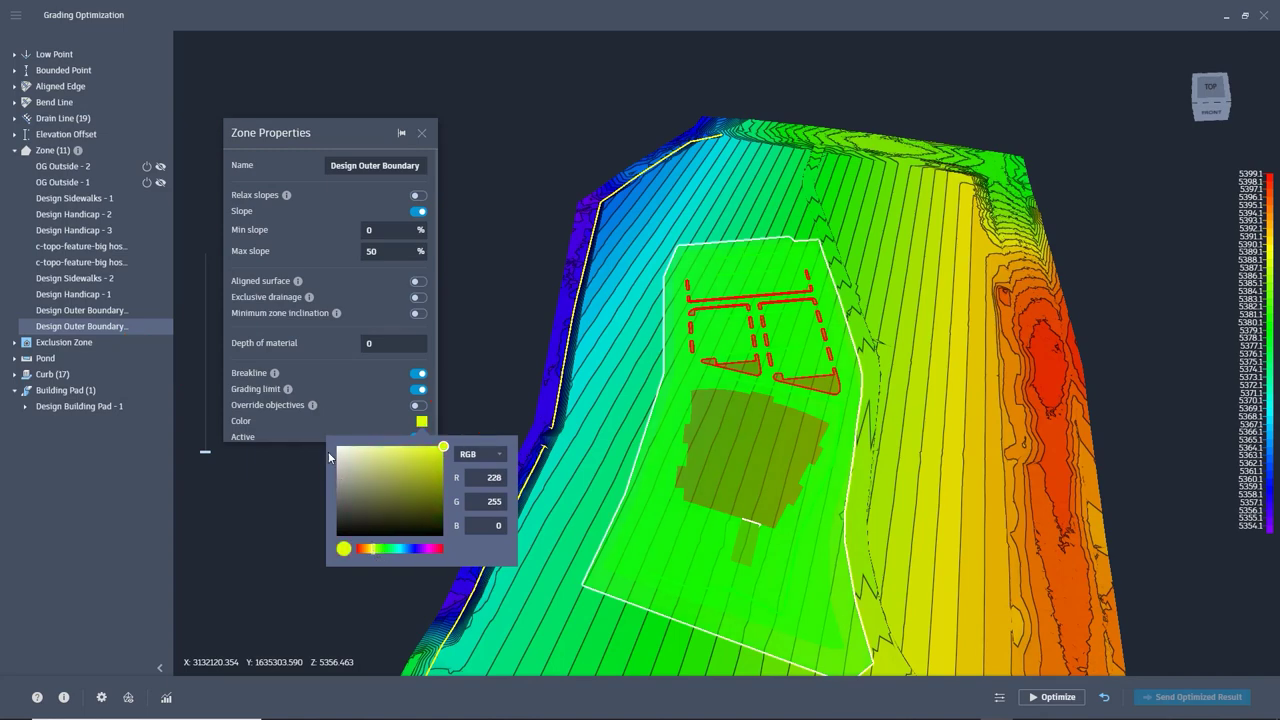
left_click(300, 429)
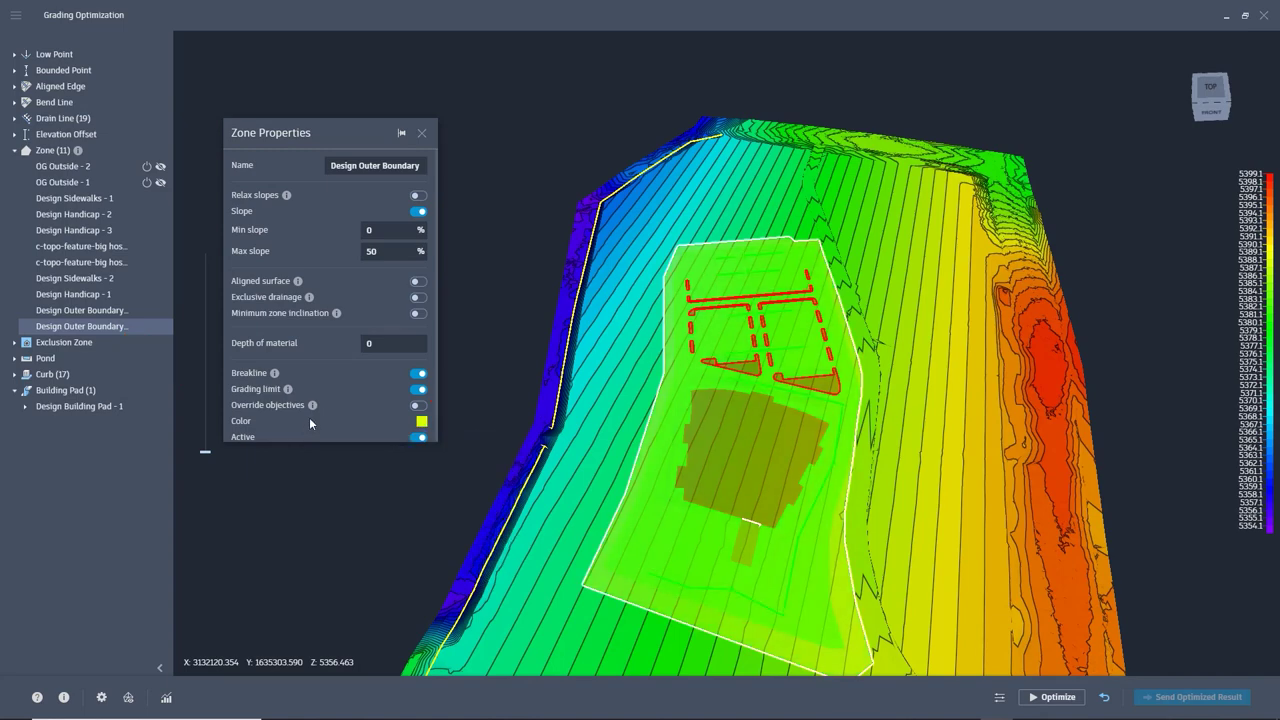
Recolour the first Design Outer Boundary zone from green to yellow
left_click(117, 311)
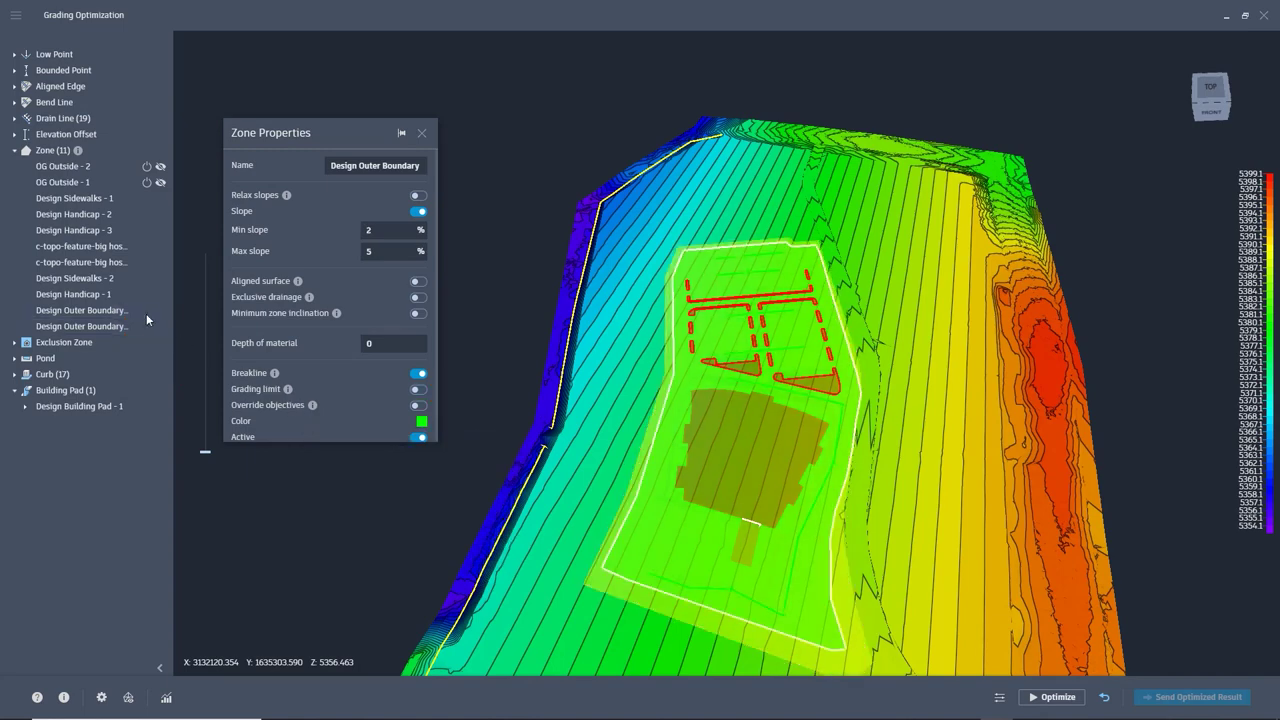
left_click(422, 421)
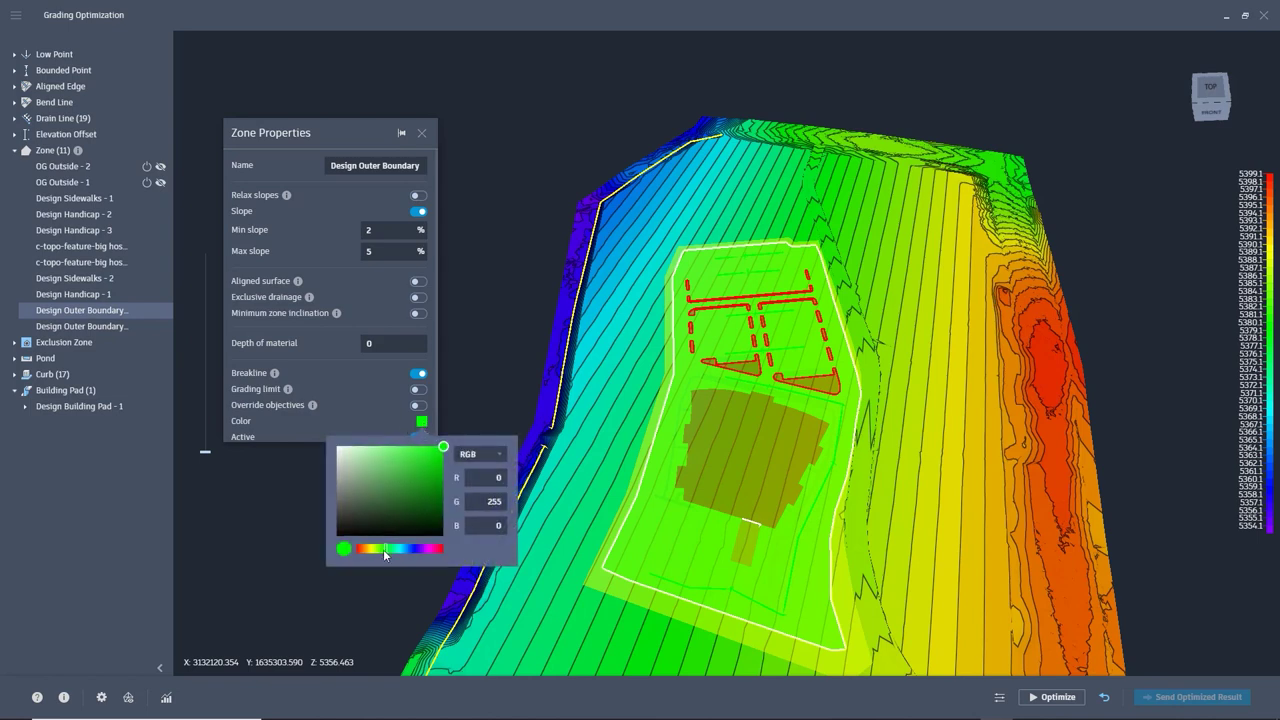
left_click_drag(383, 549, 371, 549)
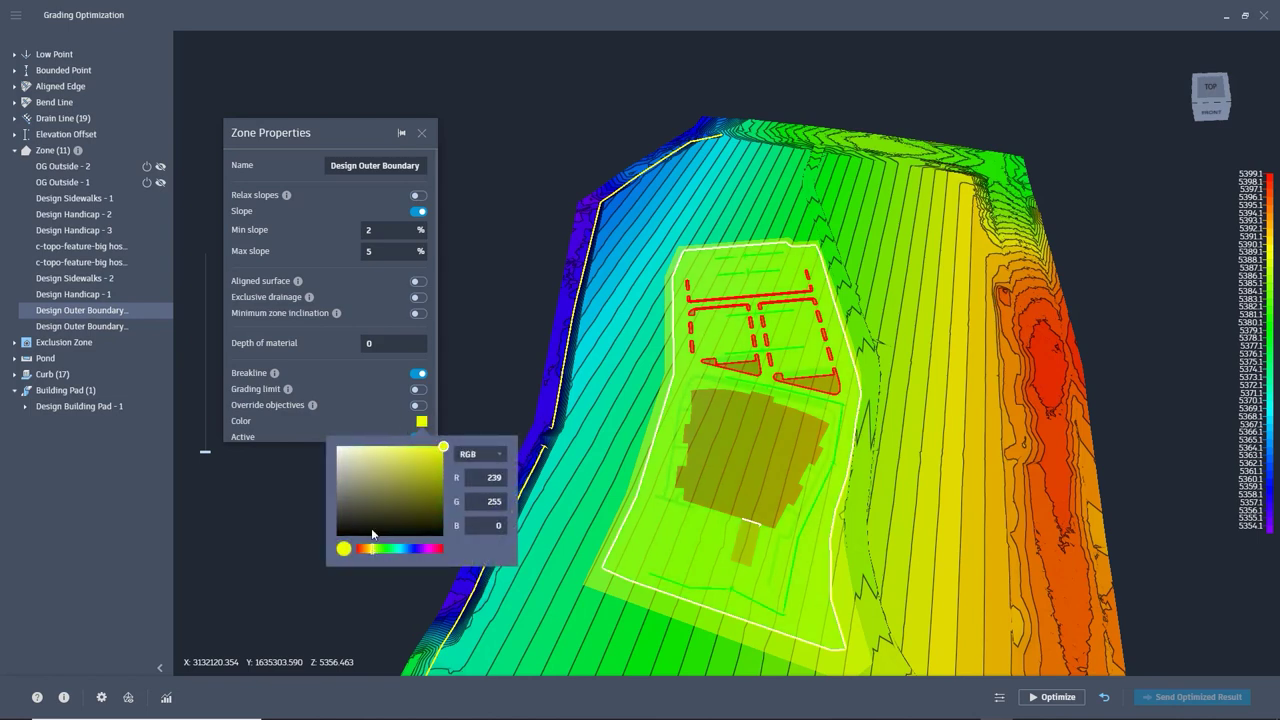
left_click(324, 418)
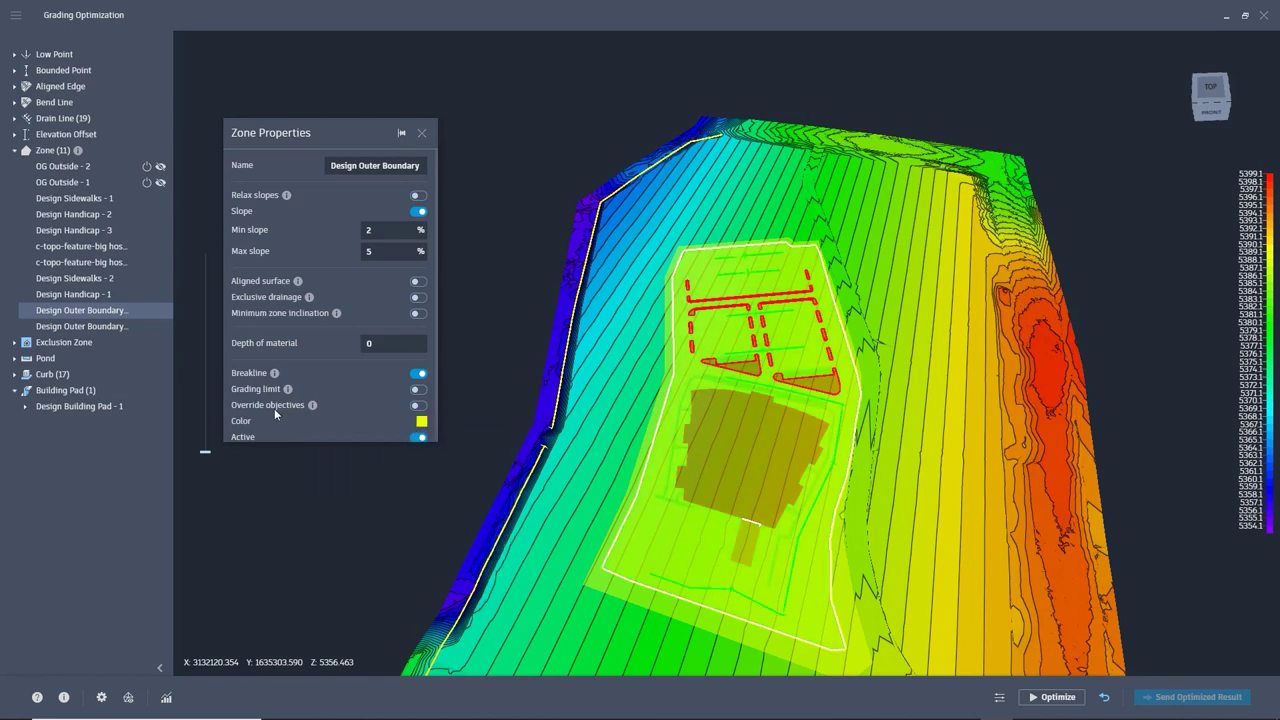
Move Design Sidewalks - 1 below the c-topo-feature zones in the zone order
left_click(101, 296)
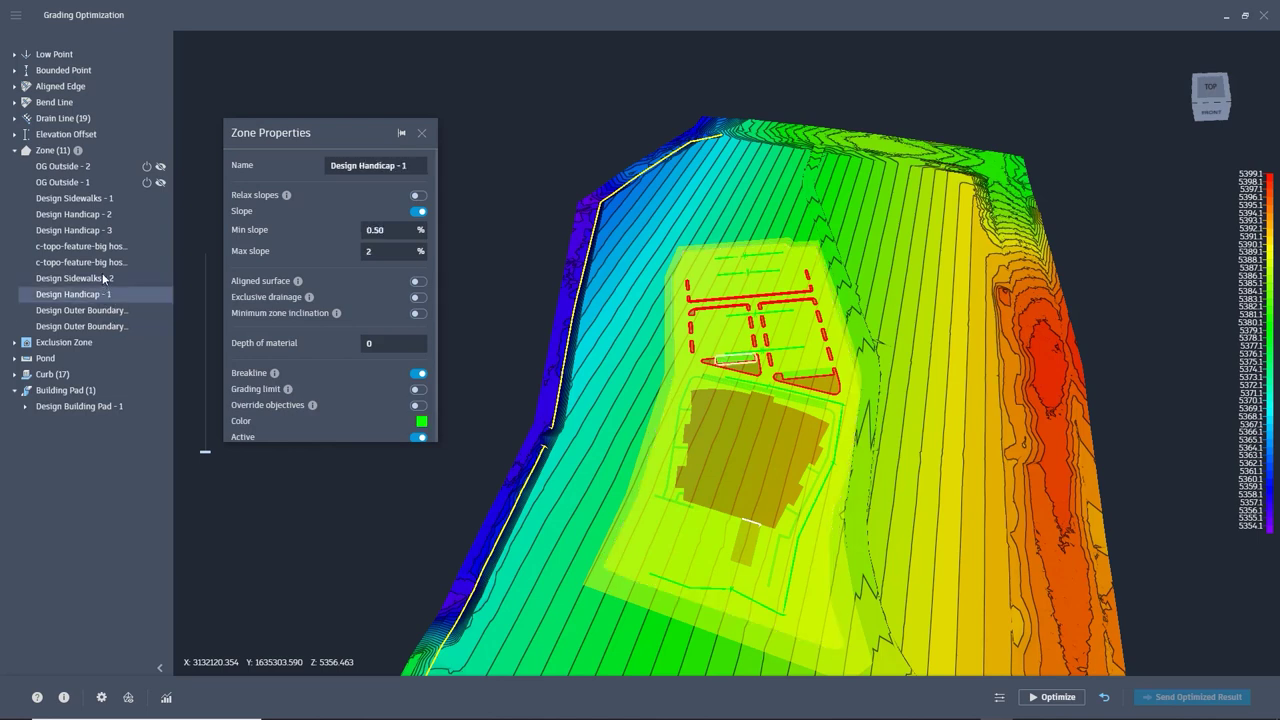
left_click(97, 200)
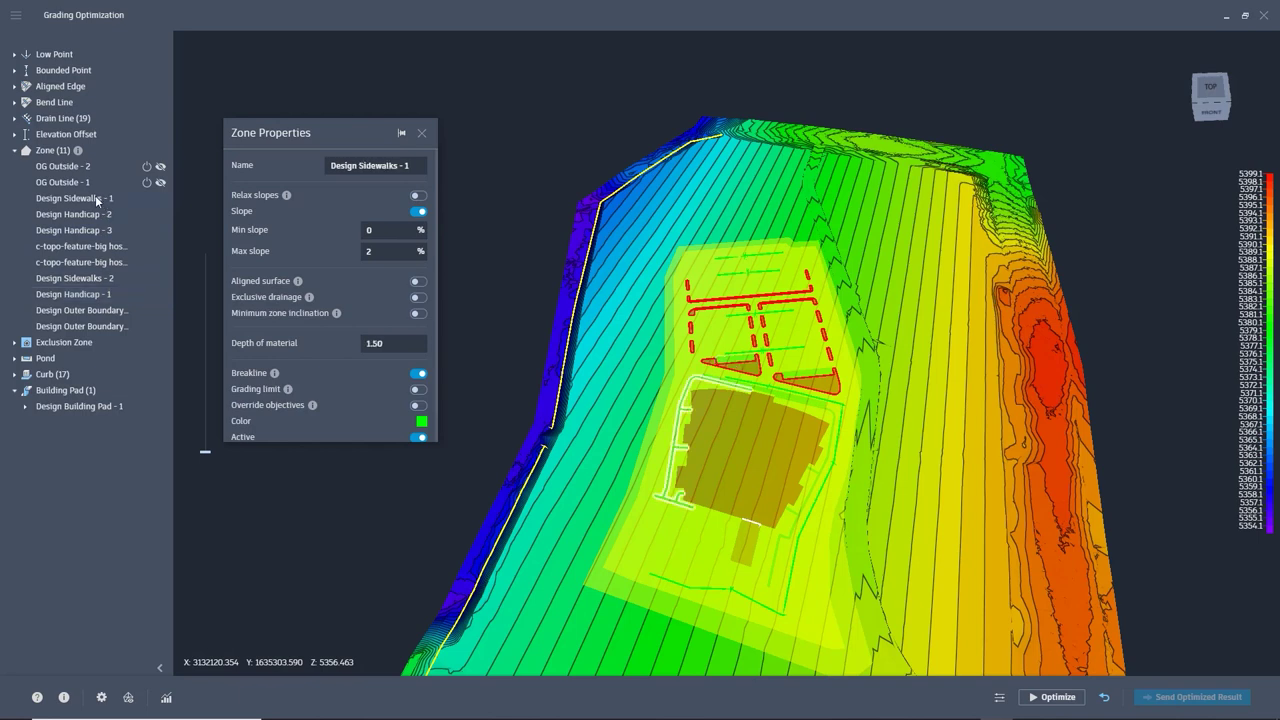
left_click_drag(97, 200, 111, 268)
Deactivate the OG Outside - 1 and OG Outside - 2 drain lines, and hide OG Outside - 2
left_click(100, 231)
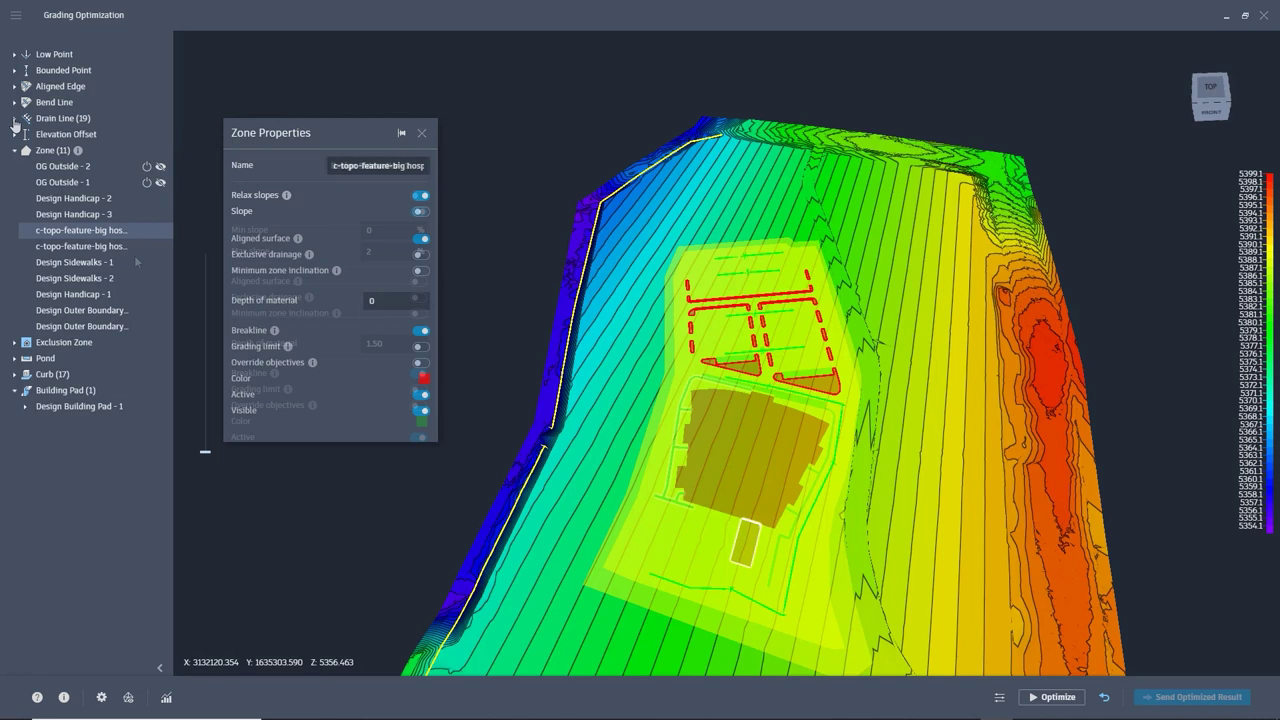
left_click(14, 118)
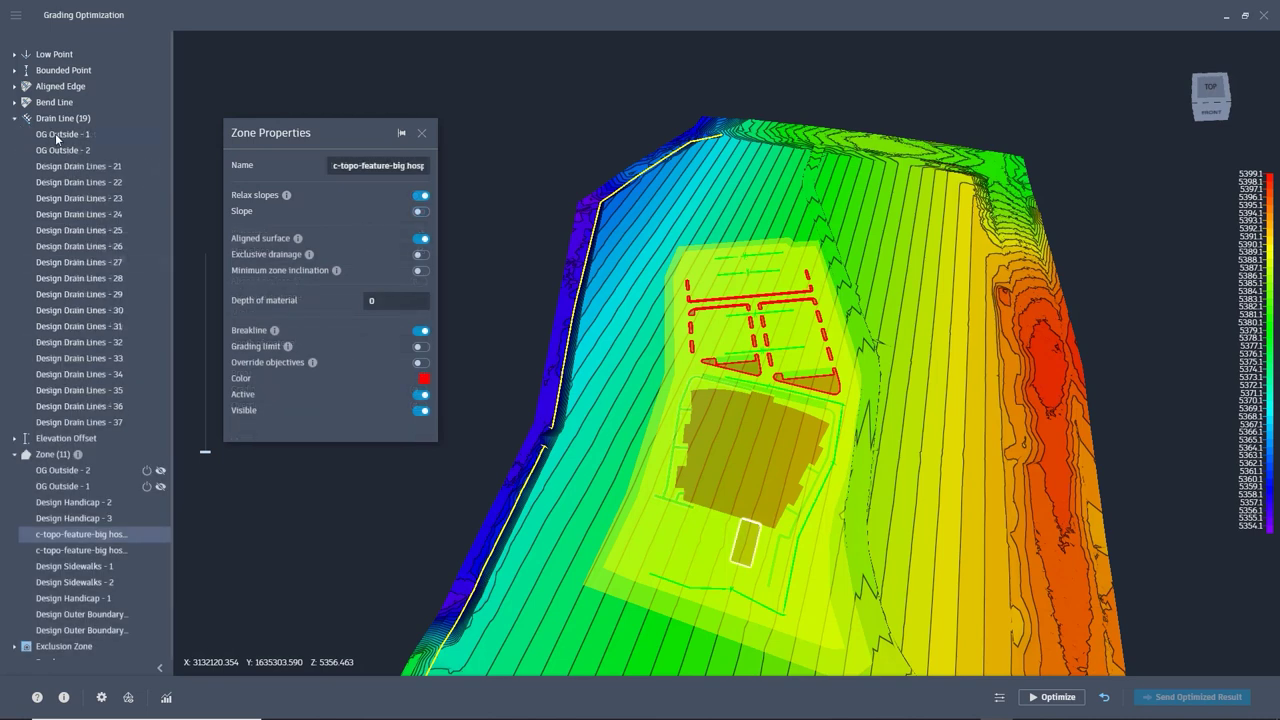
left_click(55, 133)
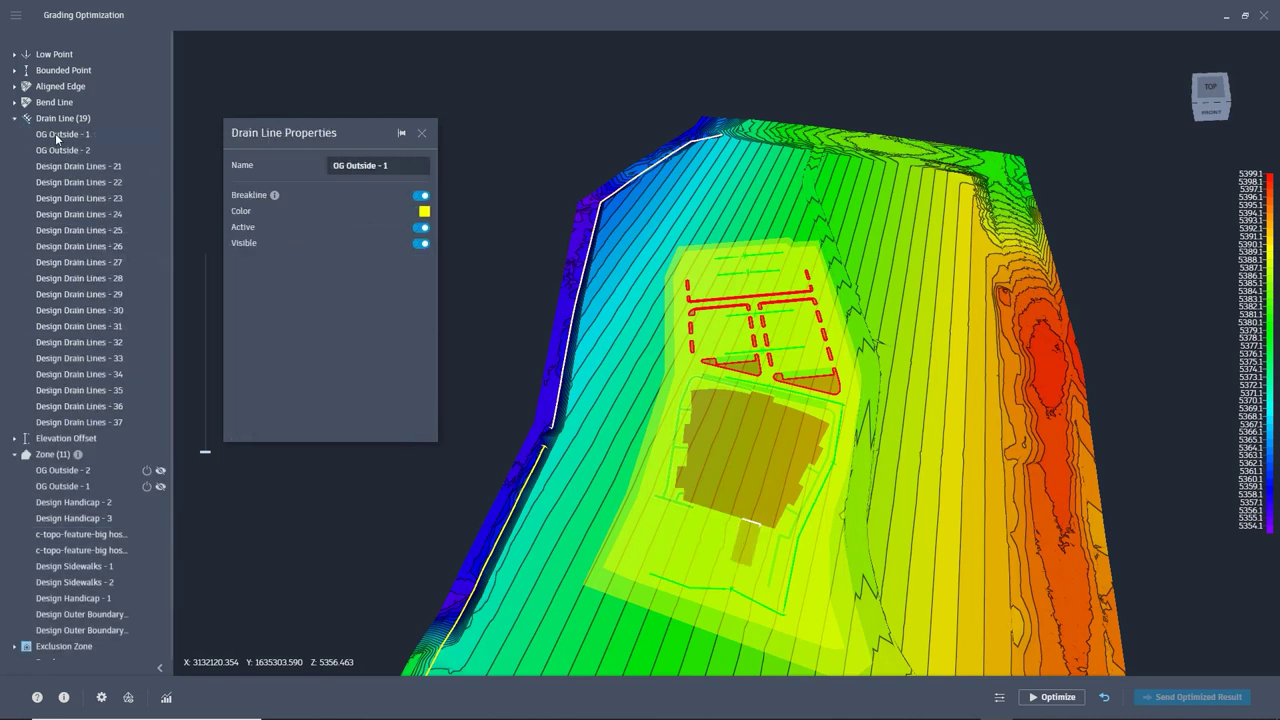
left_click(419, 230)
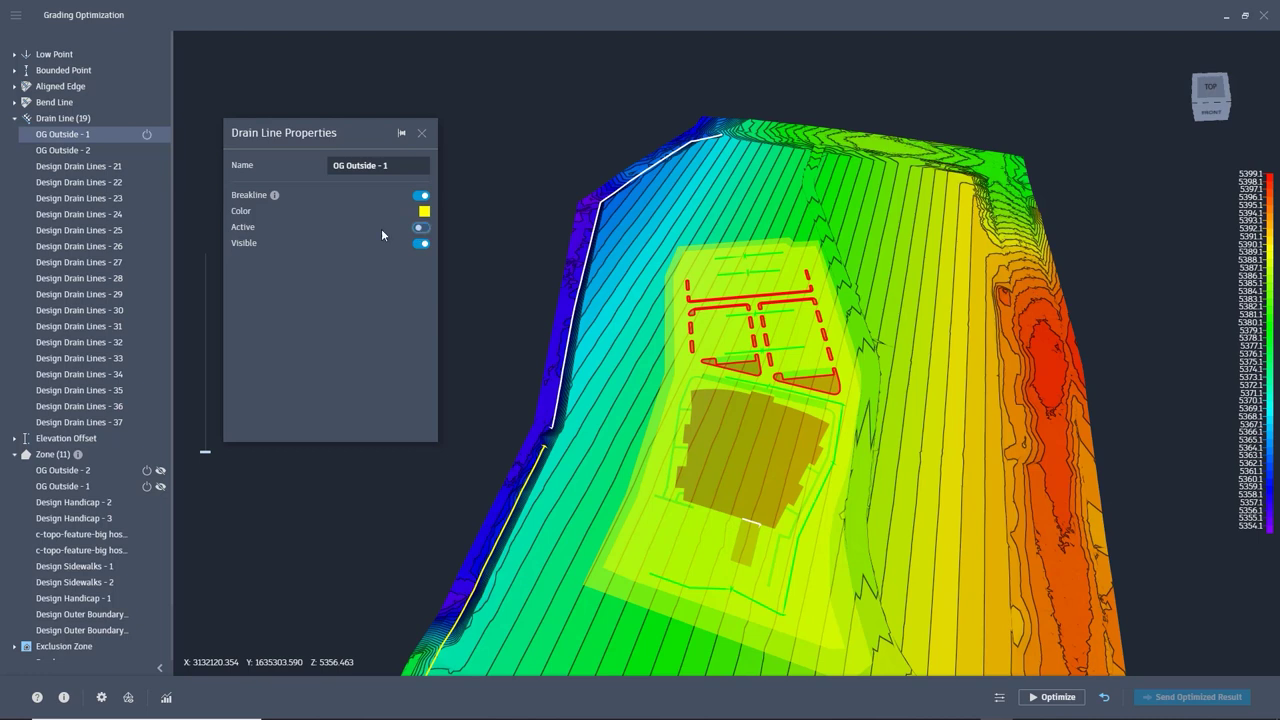
left_click(74, 152)
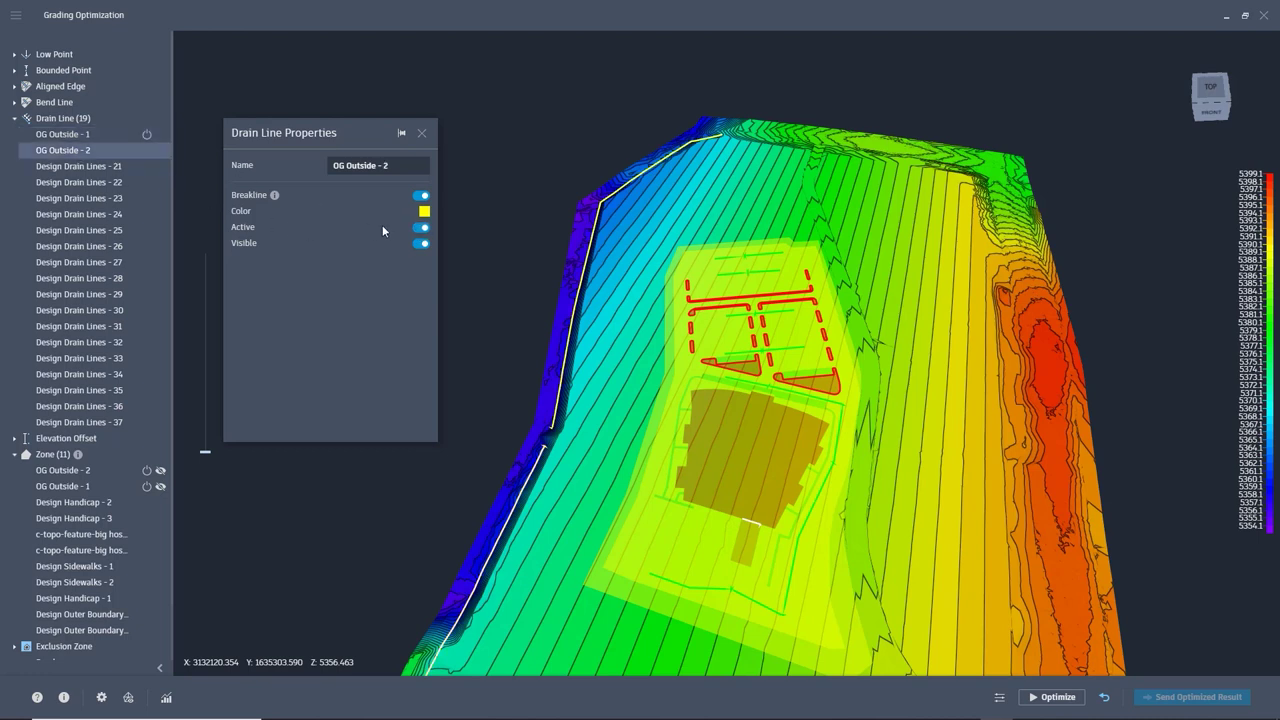
left_click(420, 230)
left_click(160, 150)
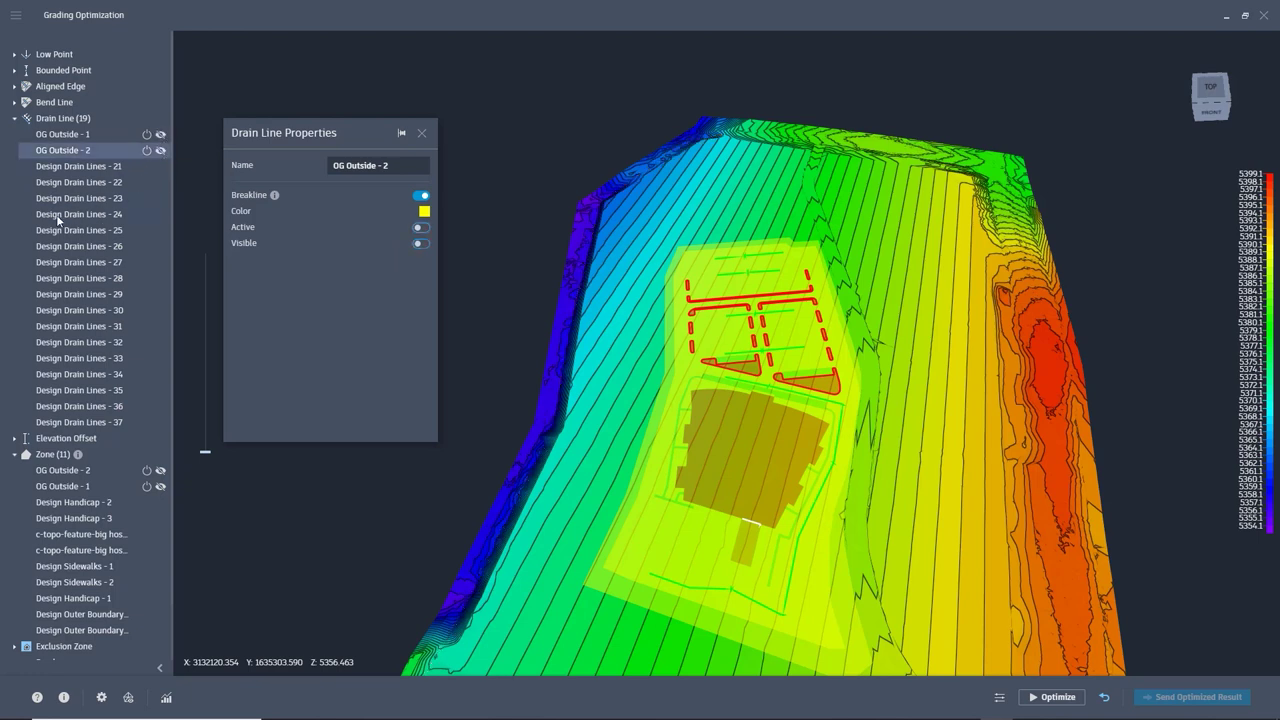
left_click(14, 118)
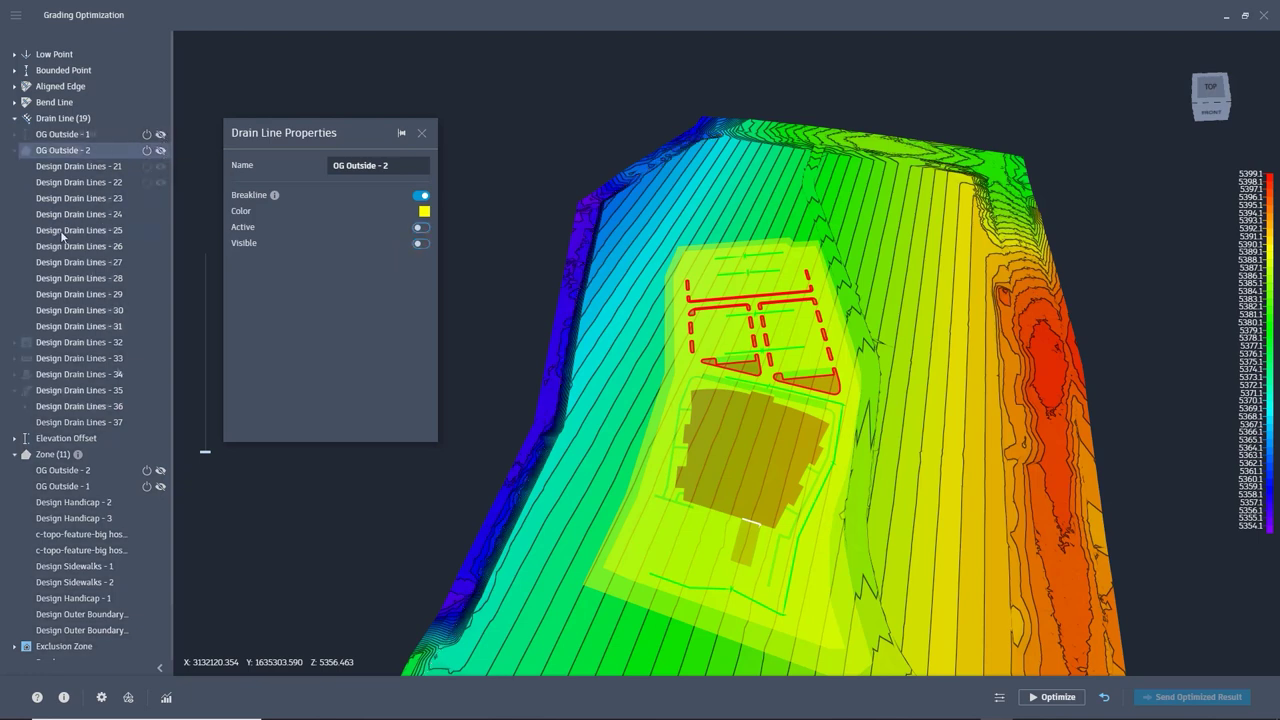
Open Model Settings preferences and keep Mesh quality at Low
left_click(100, 703)
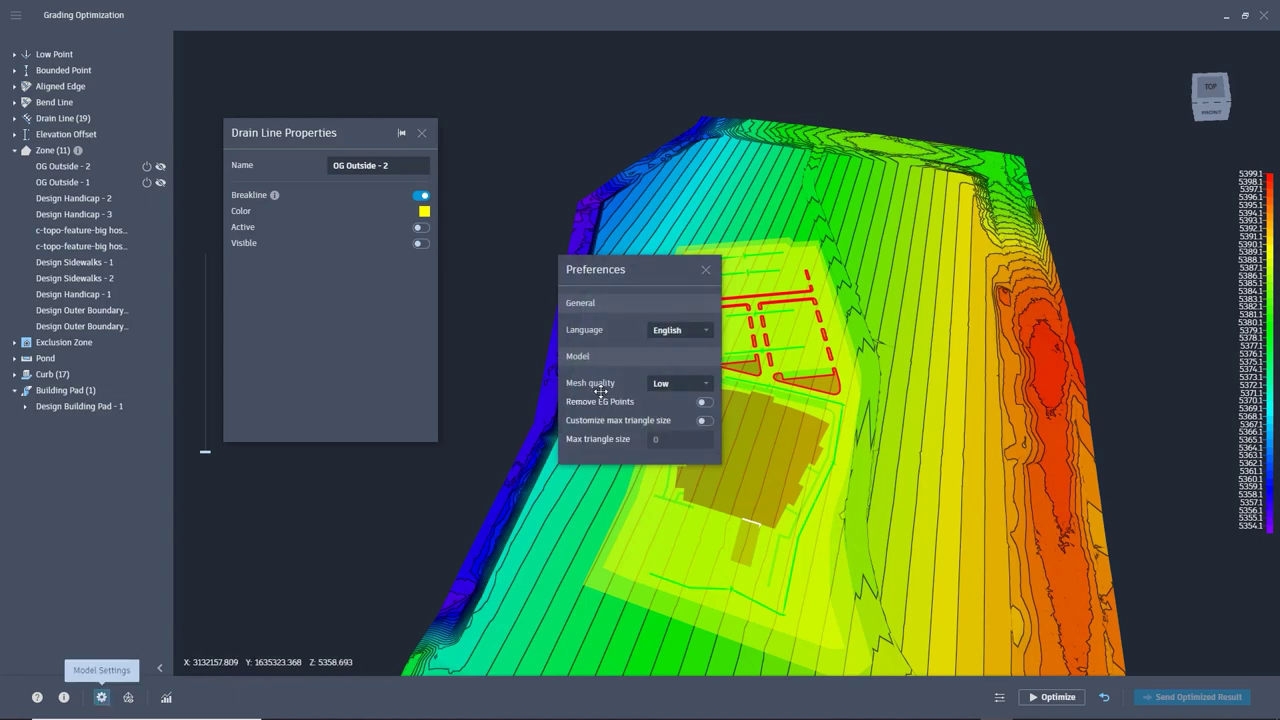
left_click(690, 391)
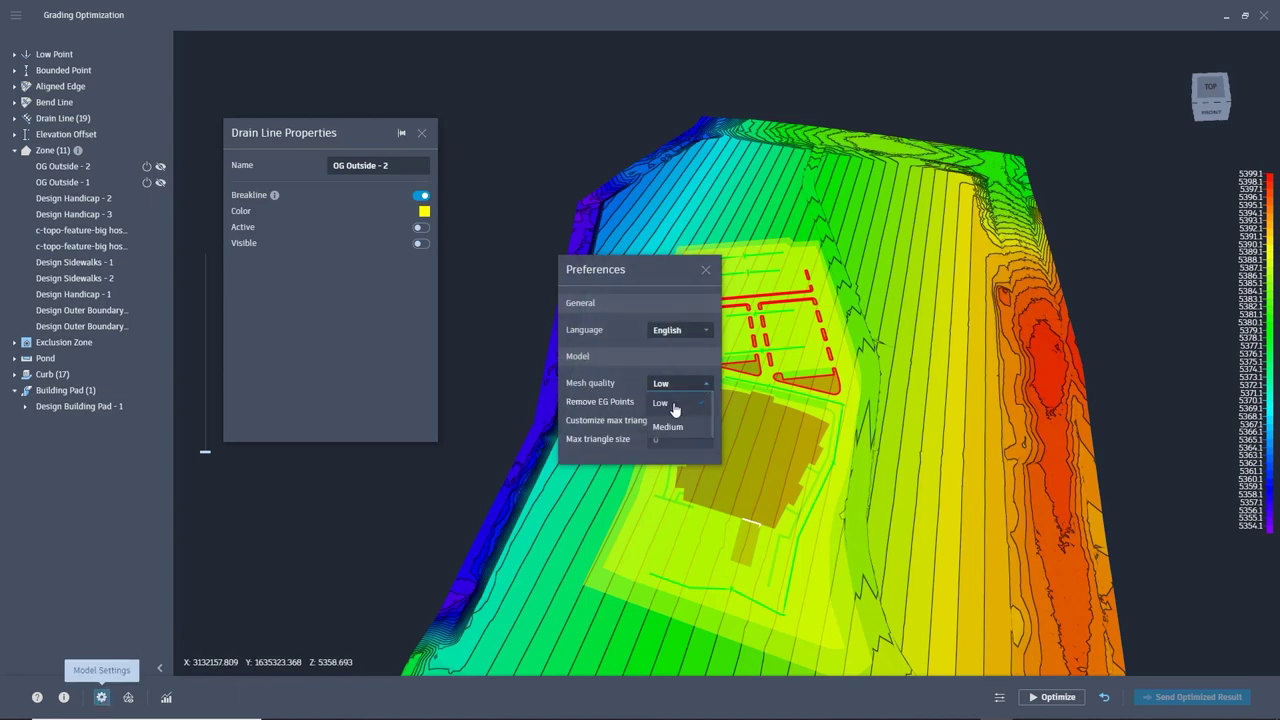
left_click(675, 406)
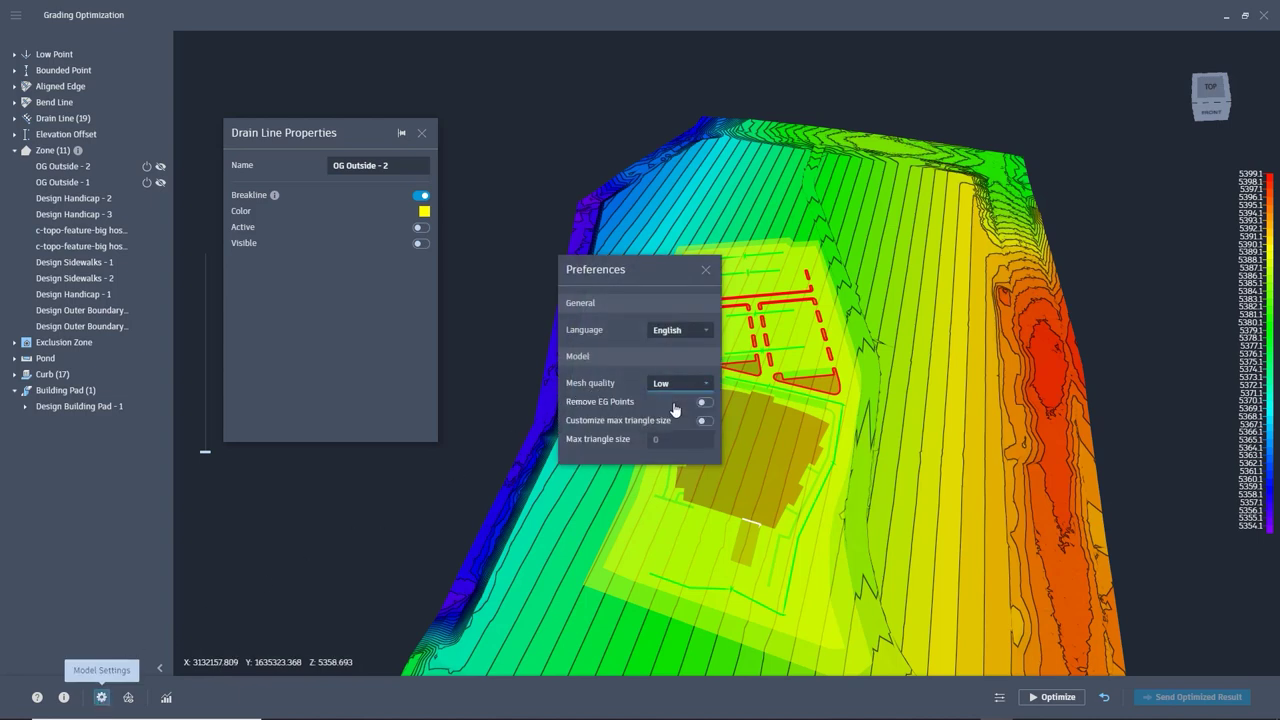
left_click(707, 273)
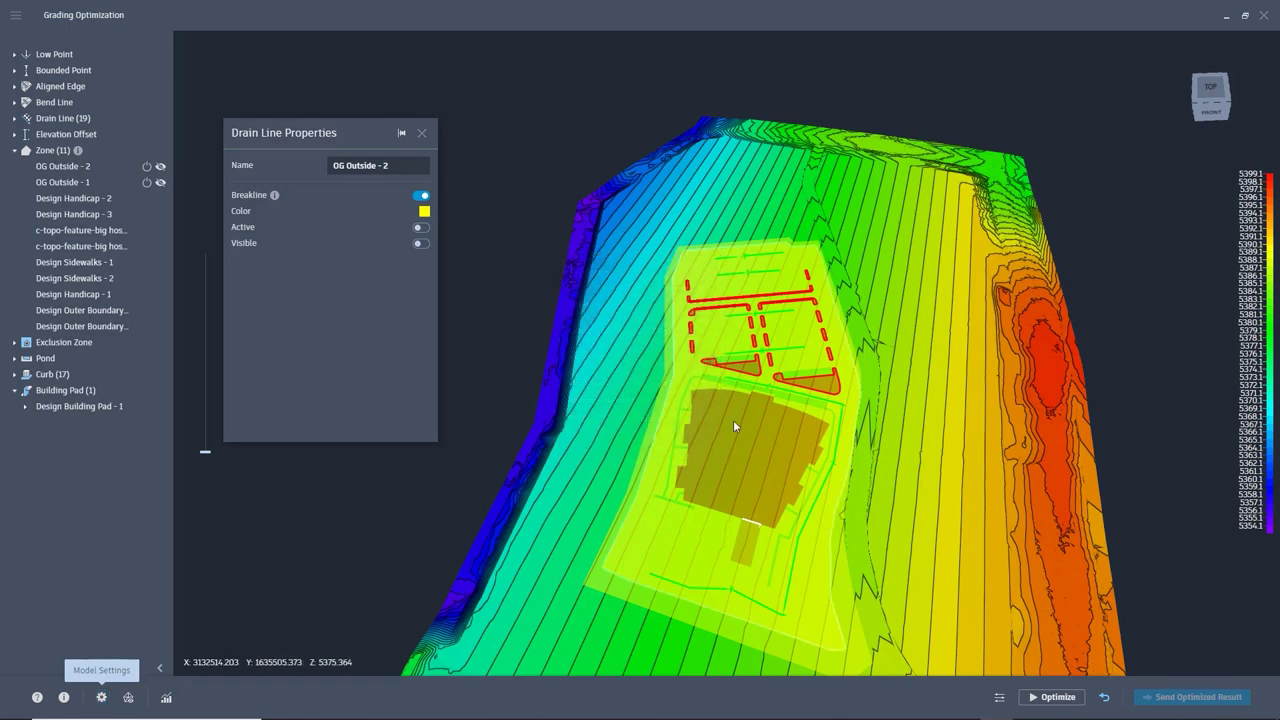
left_click(999, 697)
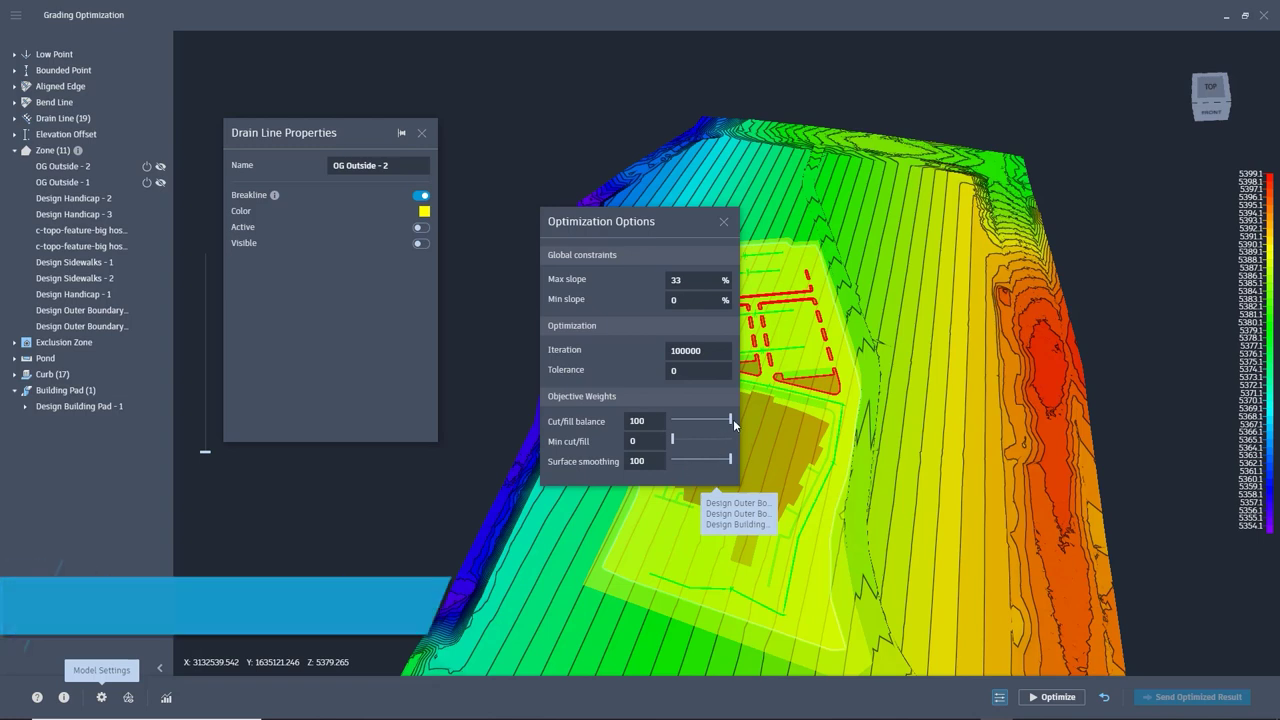
mouse_move(731, 423)
left_mouse_down()
mouse_move(661, 423)
mouse_move(745, 425)
left_mouse_up()
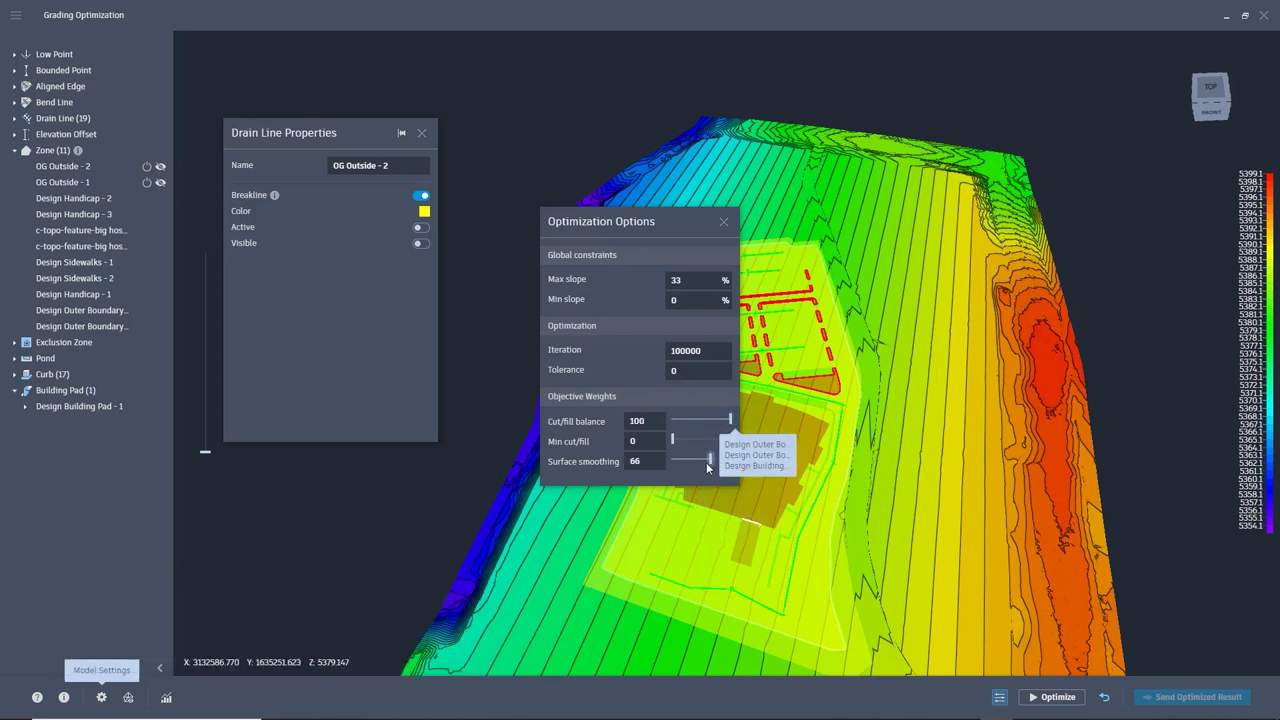
left_click_drag(713, 461, 753, 466)
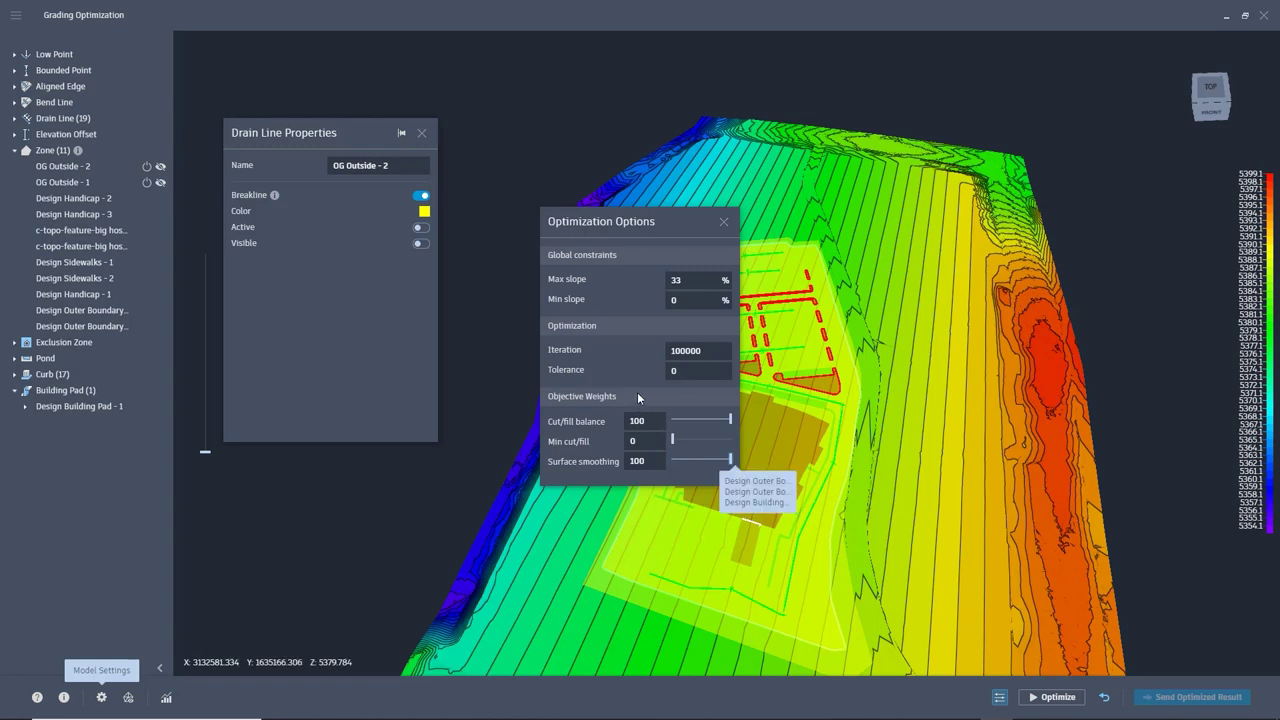
left_click_drag(726, 350, 658, 350)
left_click(725, 223)
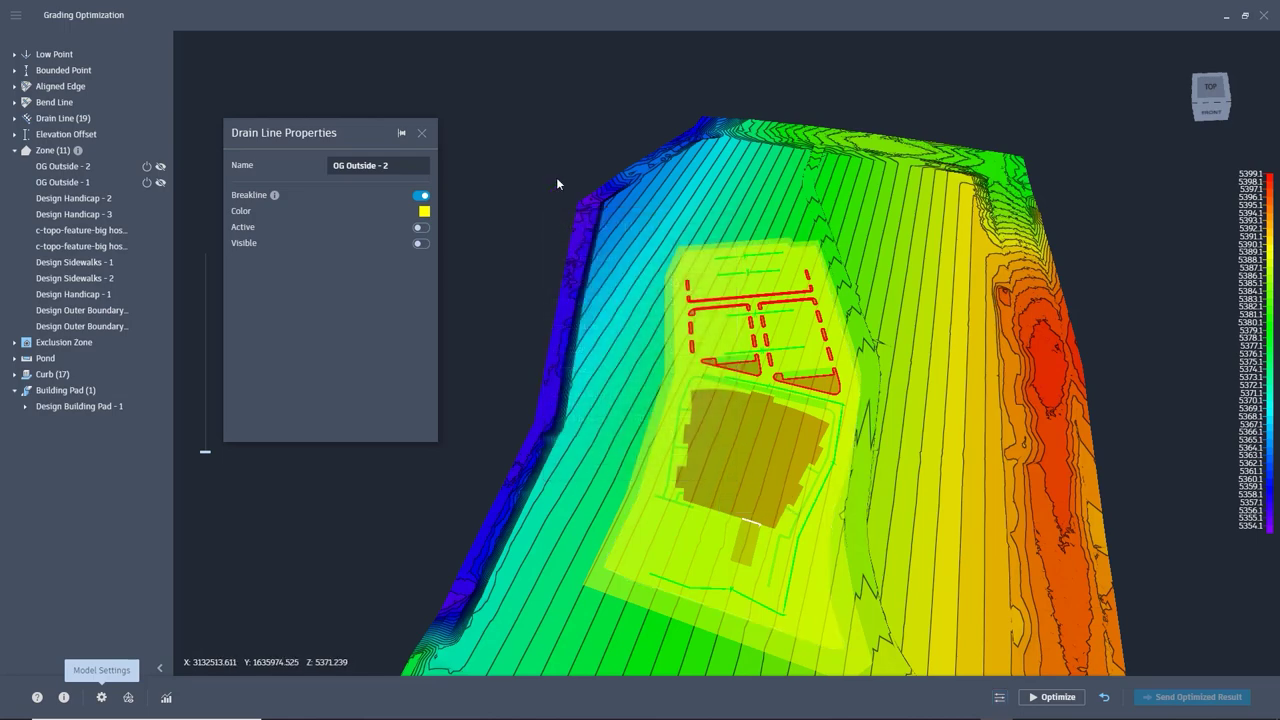
Run the optimization and watch feasibility, volume and smoothness in Convergence Plots
left_click(422, 134)
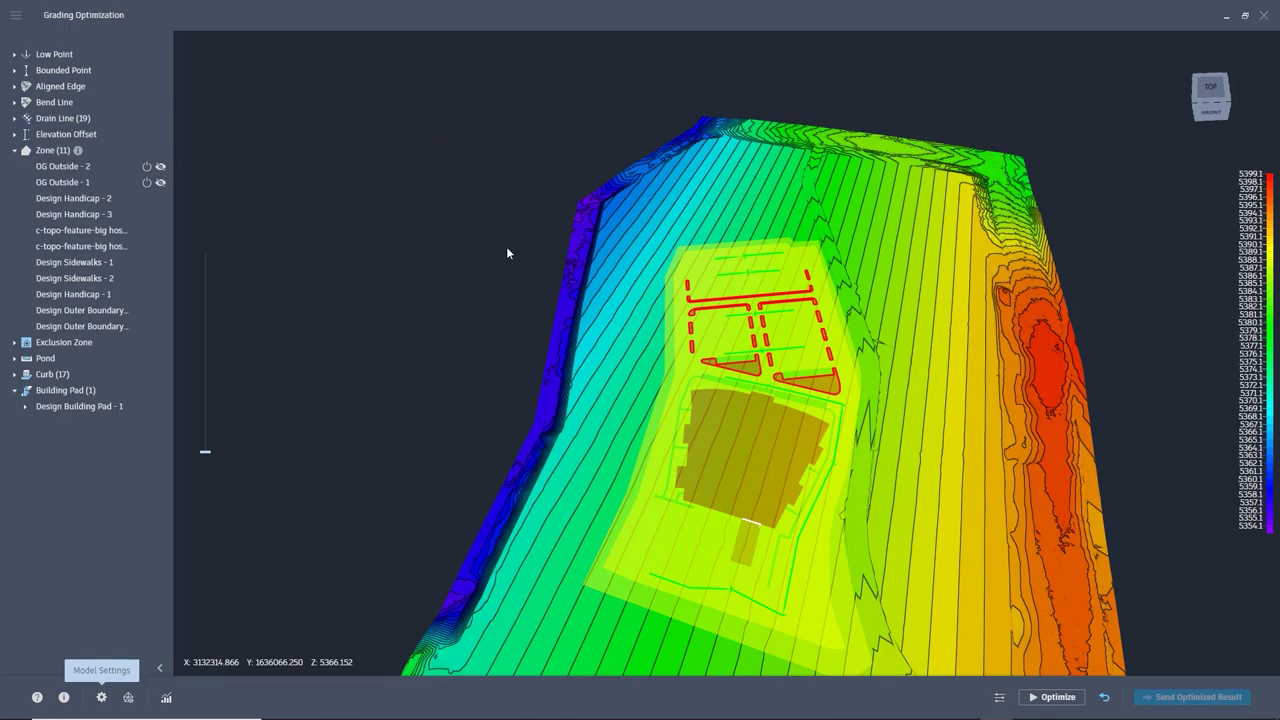
left_click(1050, 698)
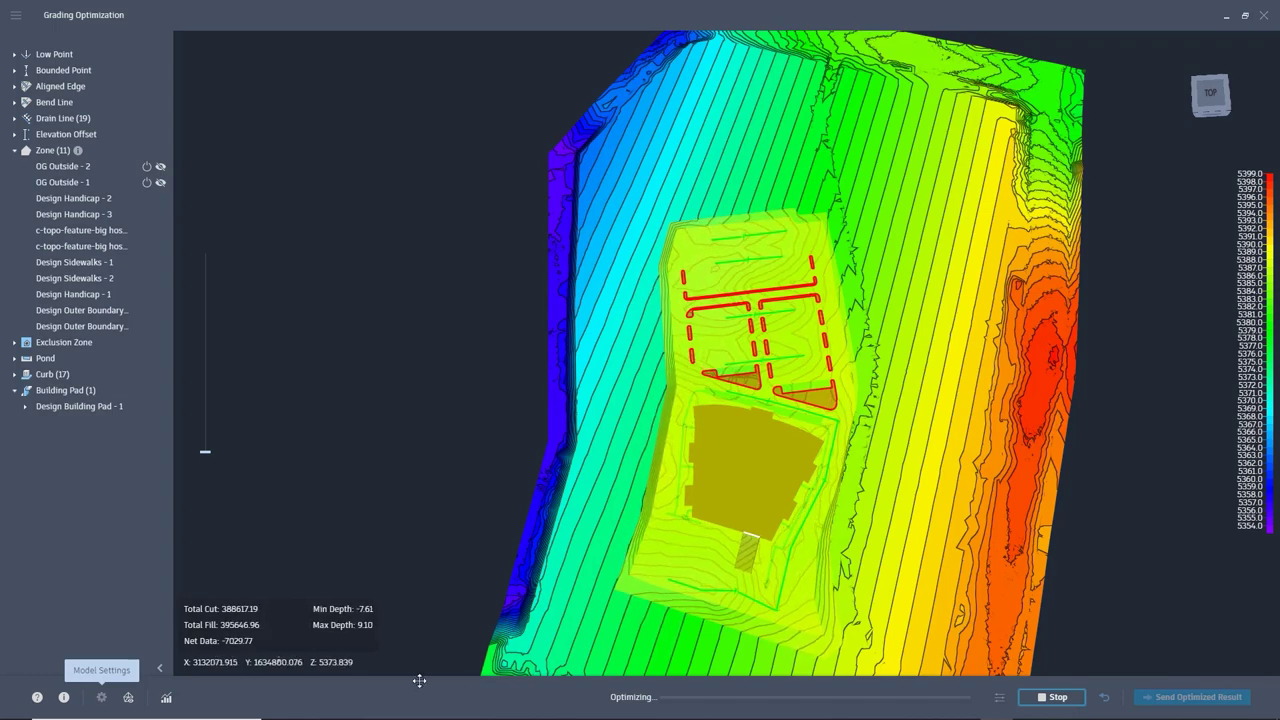
left_click(166, 697)
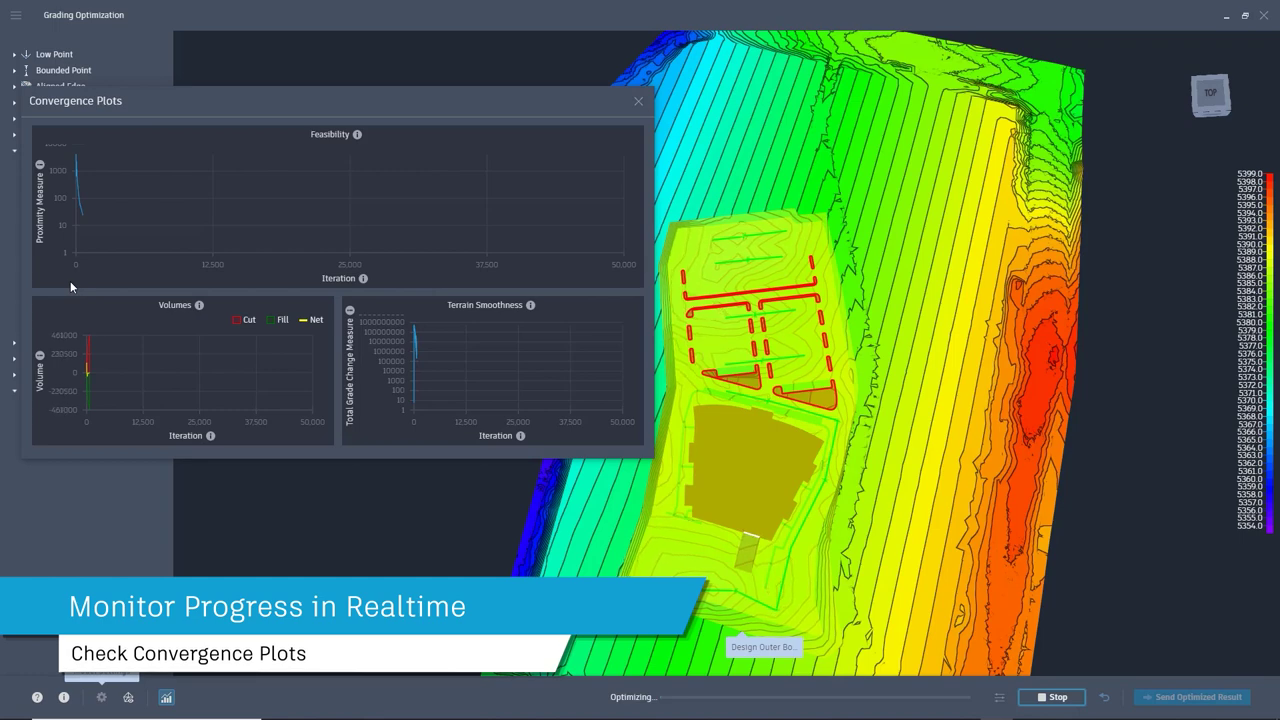
Compare the constant, grayscale and slope themes, ending on elevation colouring
left_click(638, 102)
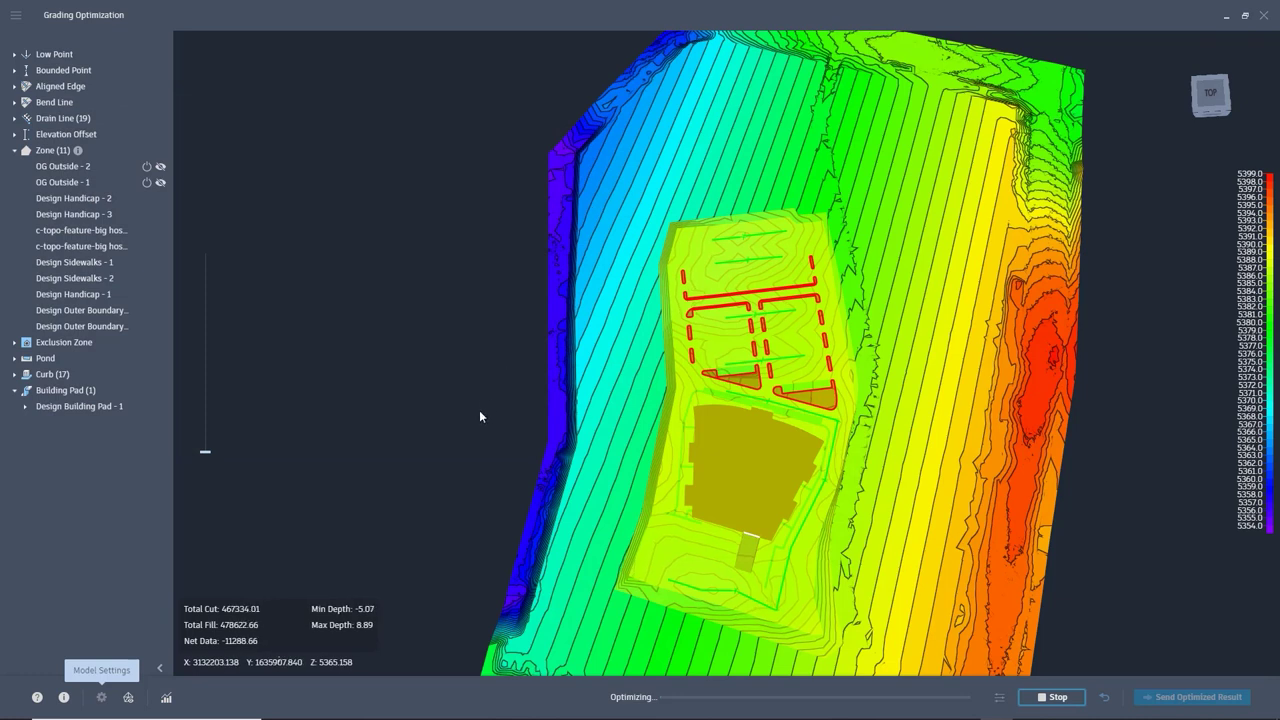
left_click(128, 699)
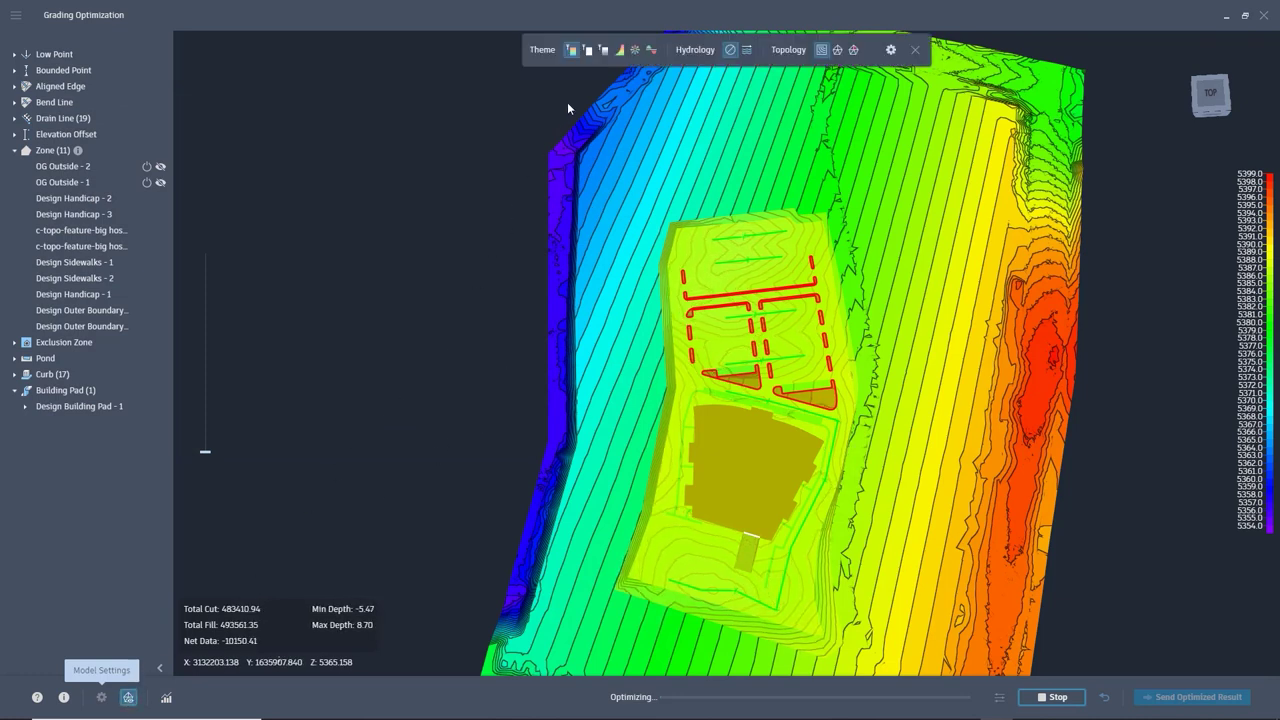
left_click(588, 52)
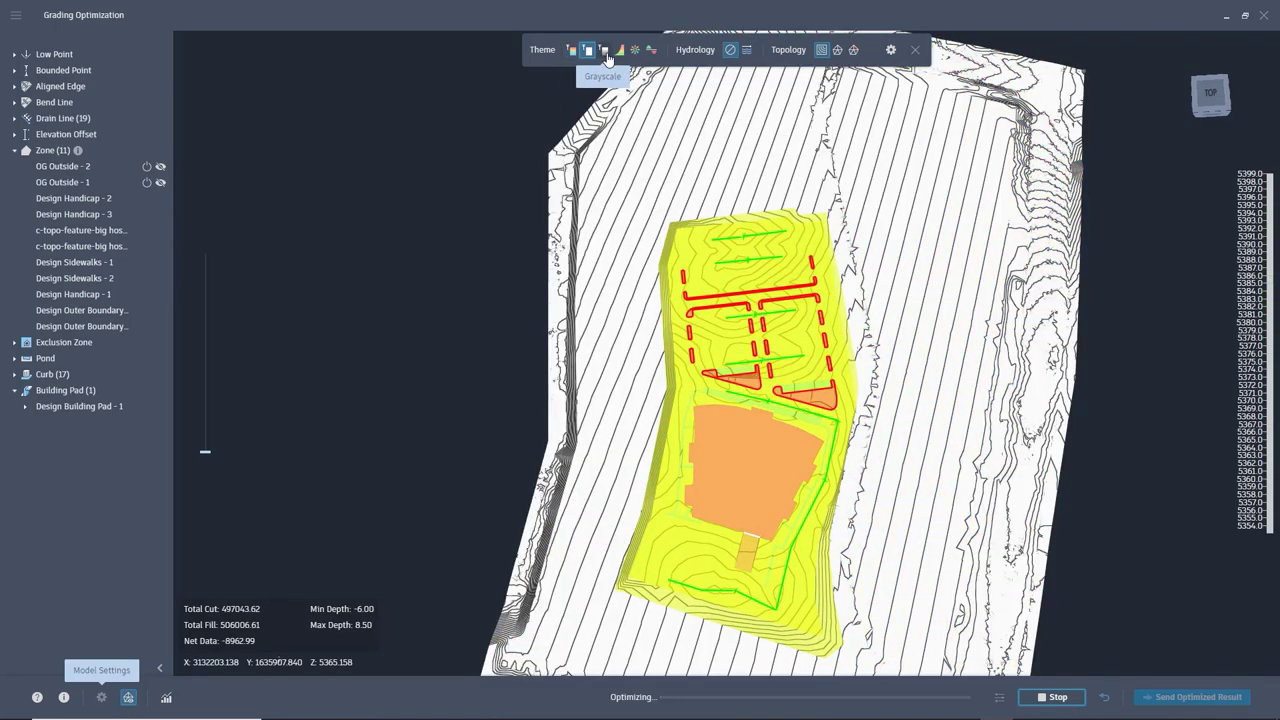
left_click(604, 52)
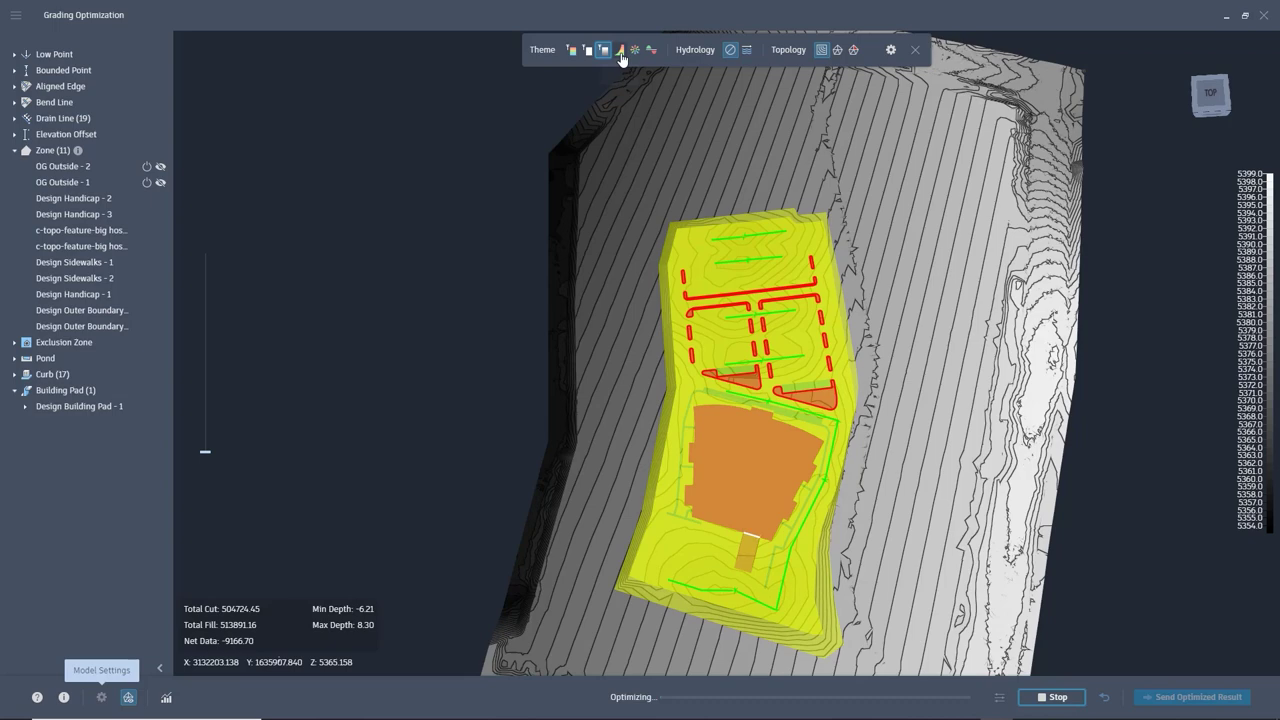
left_click(621, 54)
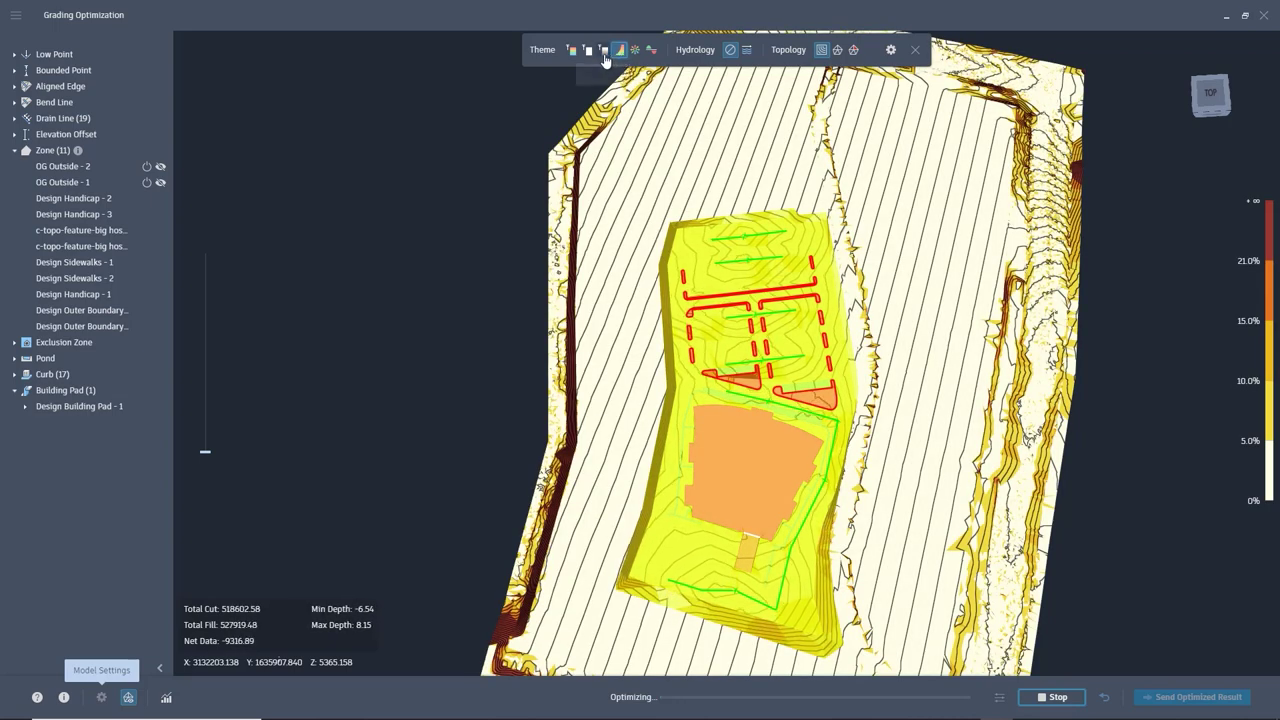
left_click(604, 57)
left_click(588, 56)
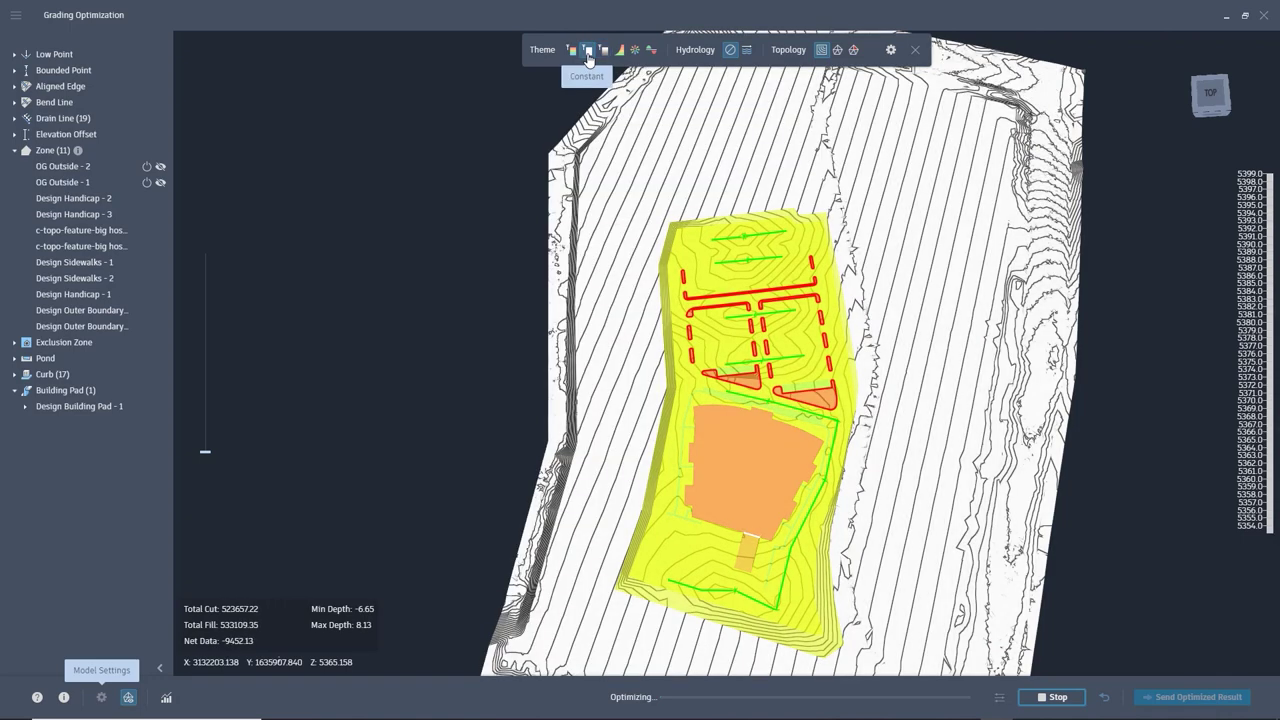
left_click(571, 51)
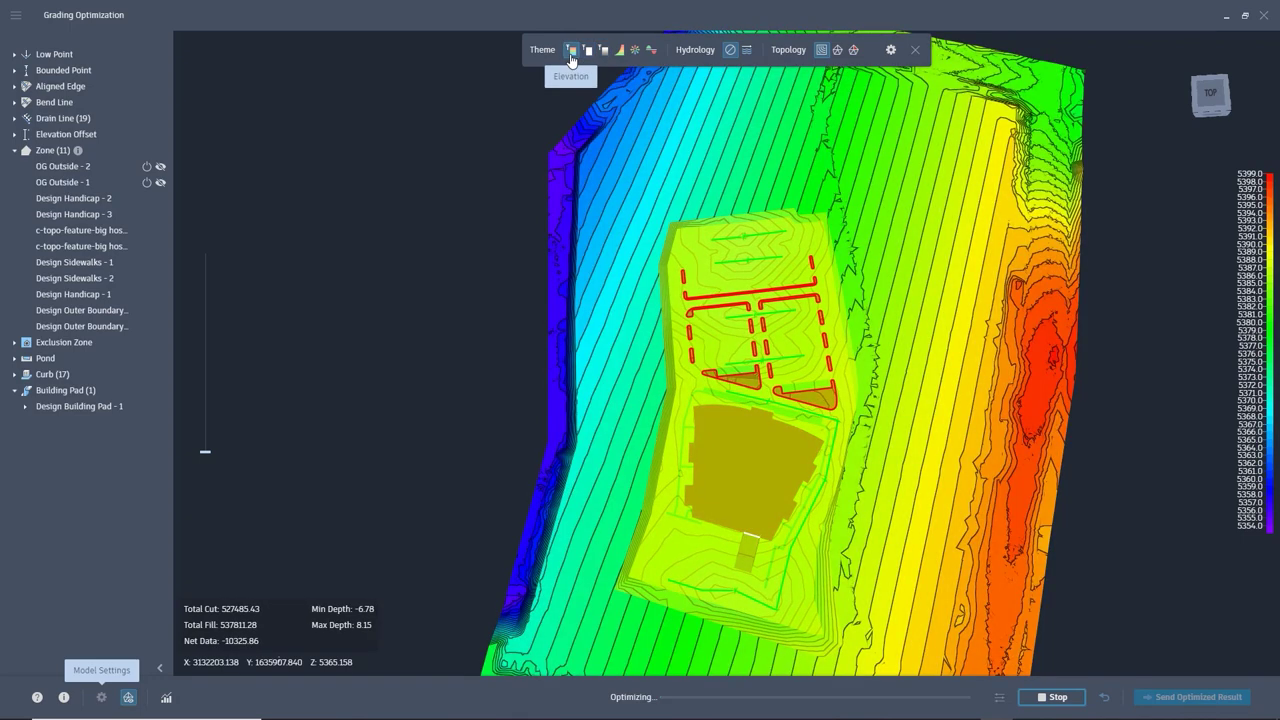
Show flow direction arrows on the elevation-coloured surface from an oblique view, then hide them
left_click(746, 52)
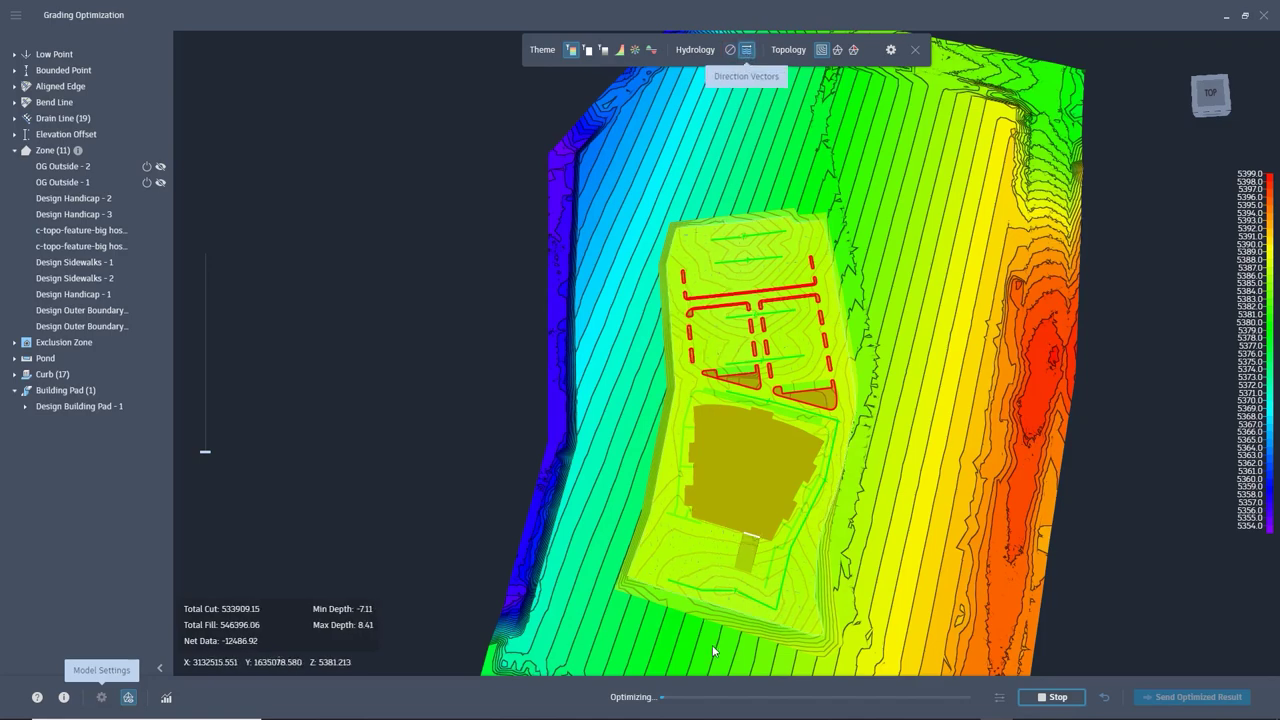
left_click_drag(733, 651, 745, 544)
scroll(820, 611, "up", 5)
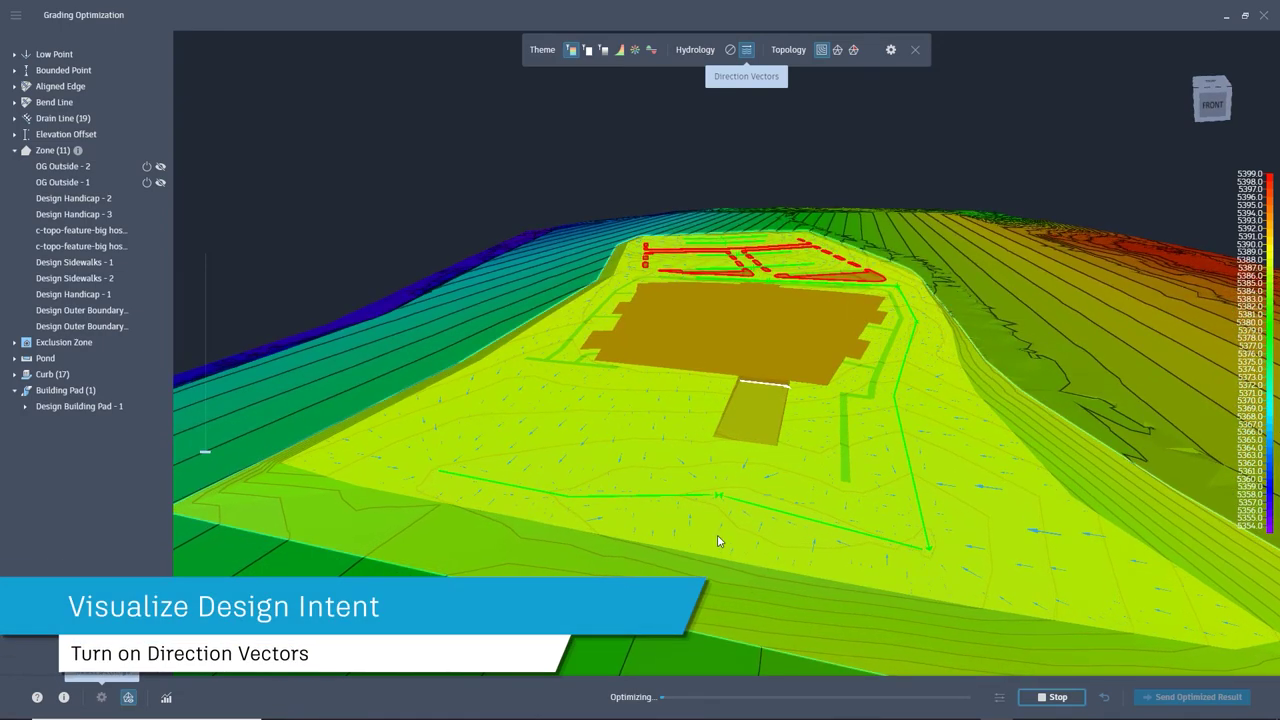
scroll(716, 535, "up", 3)
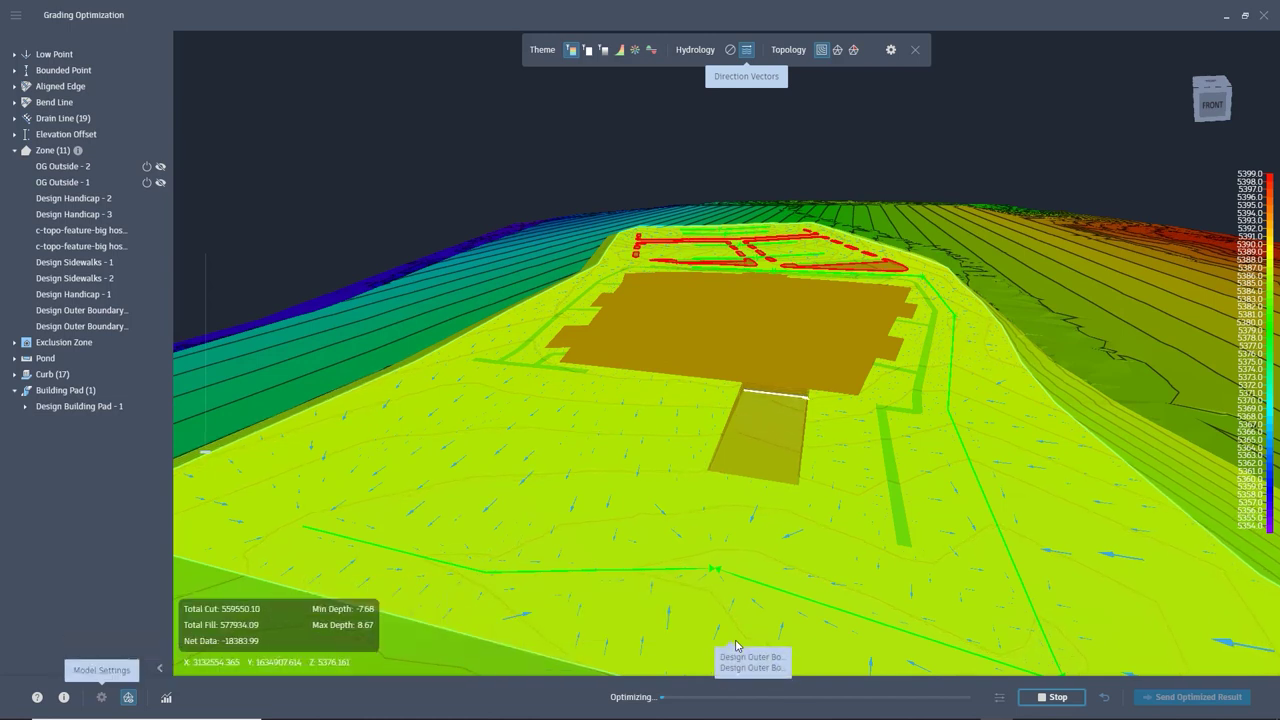
left_click(730, 49)
In Visualization Settings, try a 0.10 contour interval, then clear the value
left_click(890, 50)
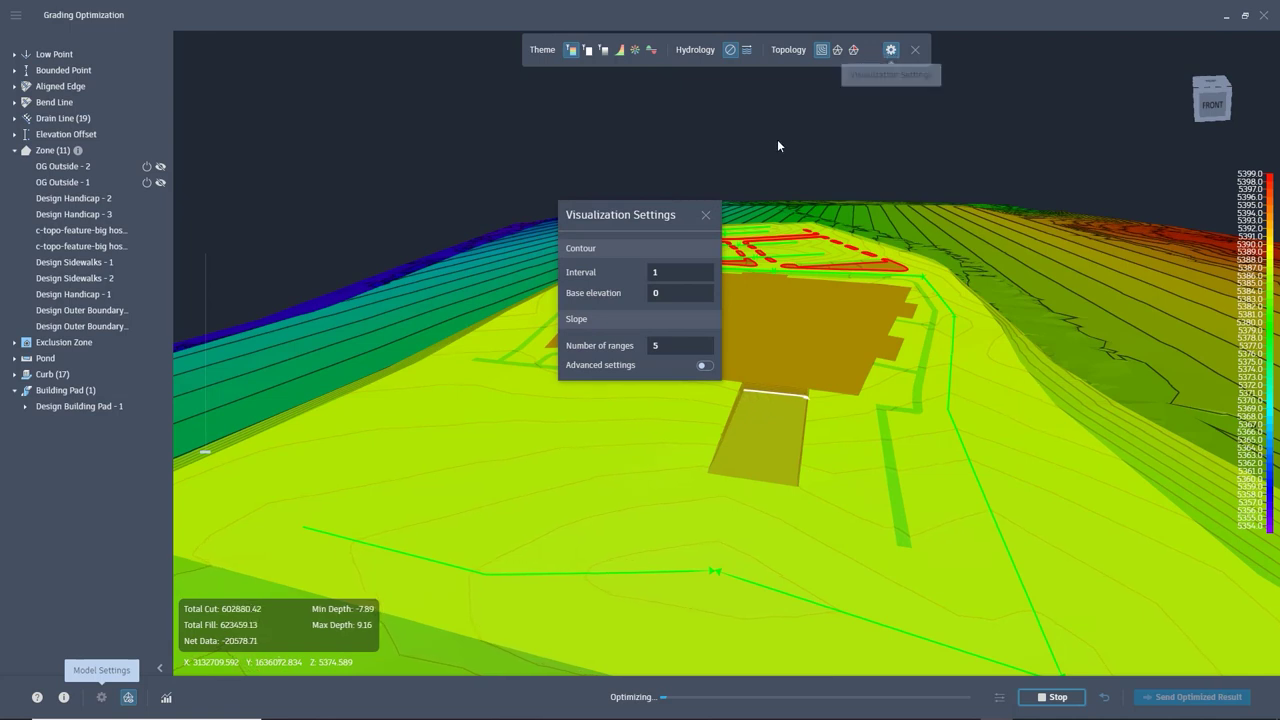
left_click(673, 272)
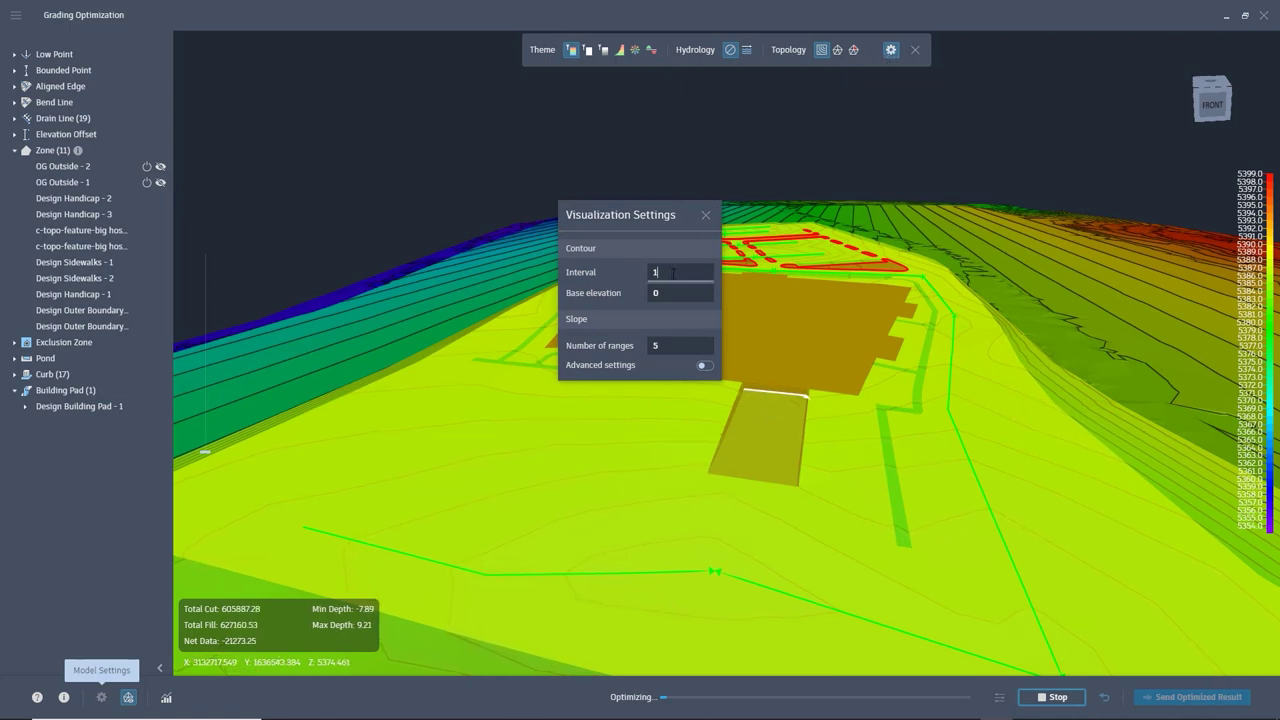
key("BackSpace")
type("0.10")
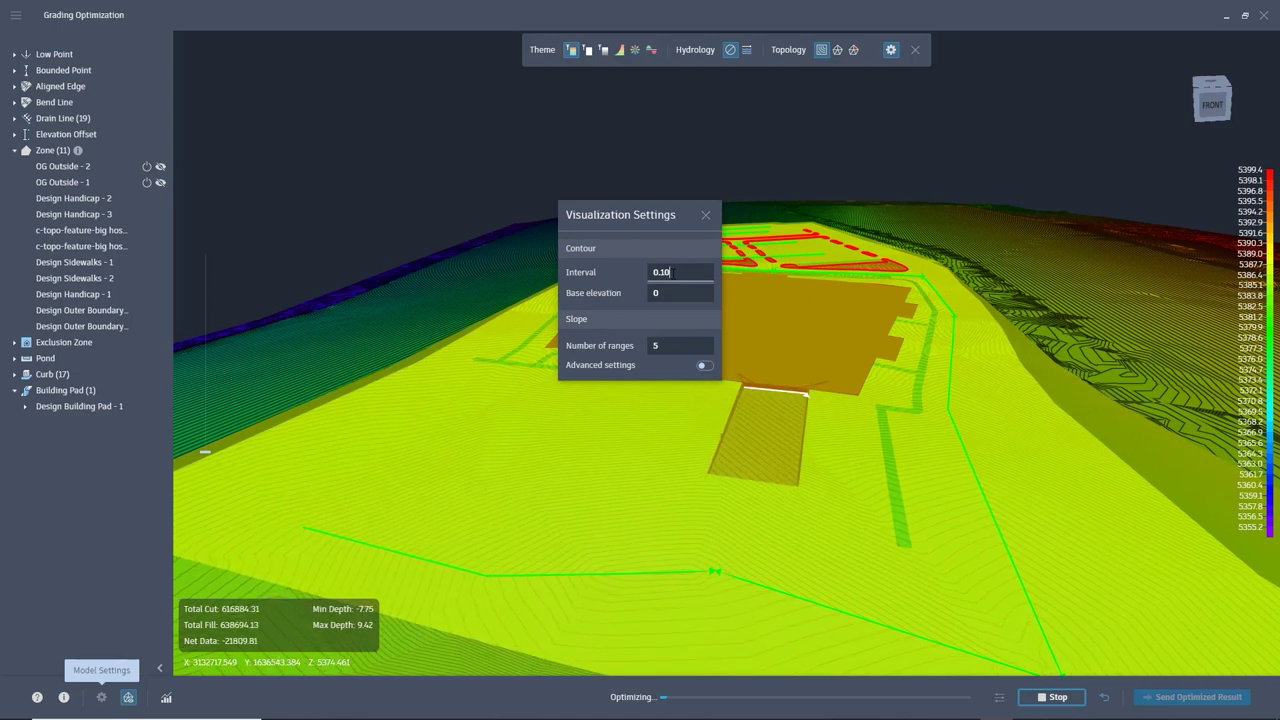
key("BackSpace")
key("BackSpace")
key("BackSpace")
key("BackSpace")
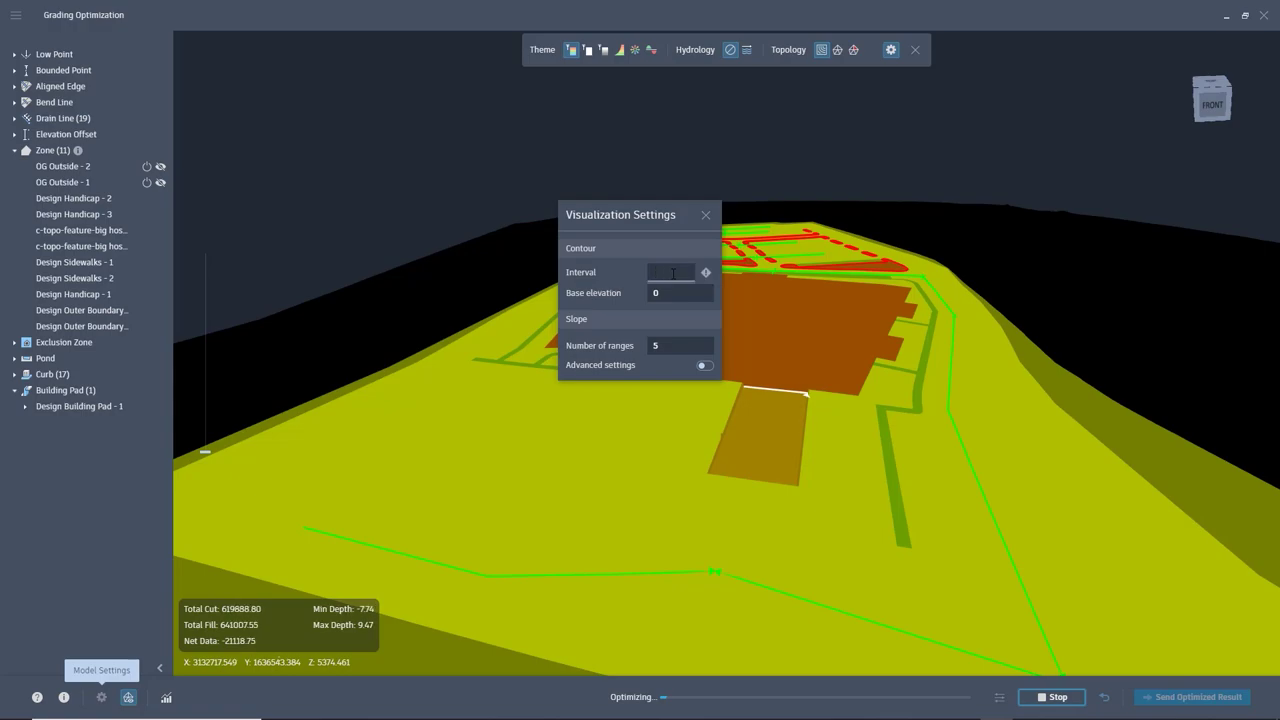
Restore the contour interval to 1, then review and close the Convergence Plots
type("1")
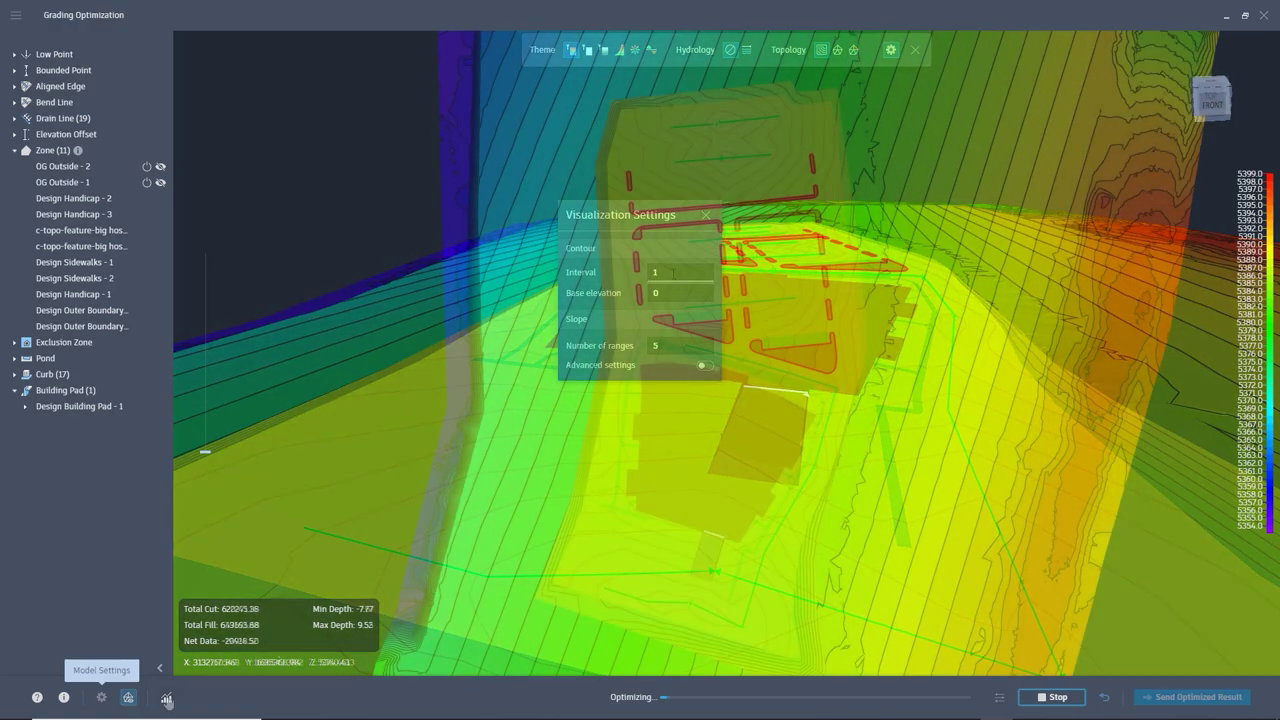
left_click(166, 697)
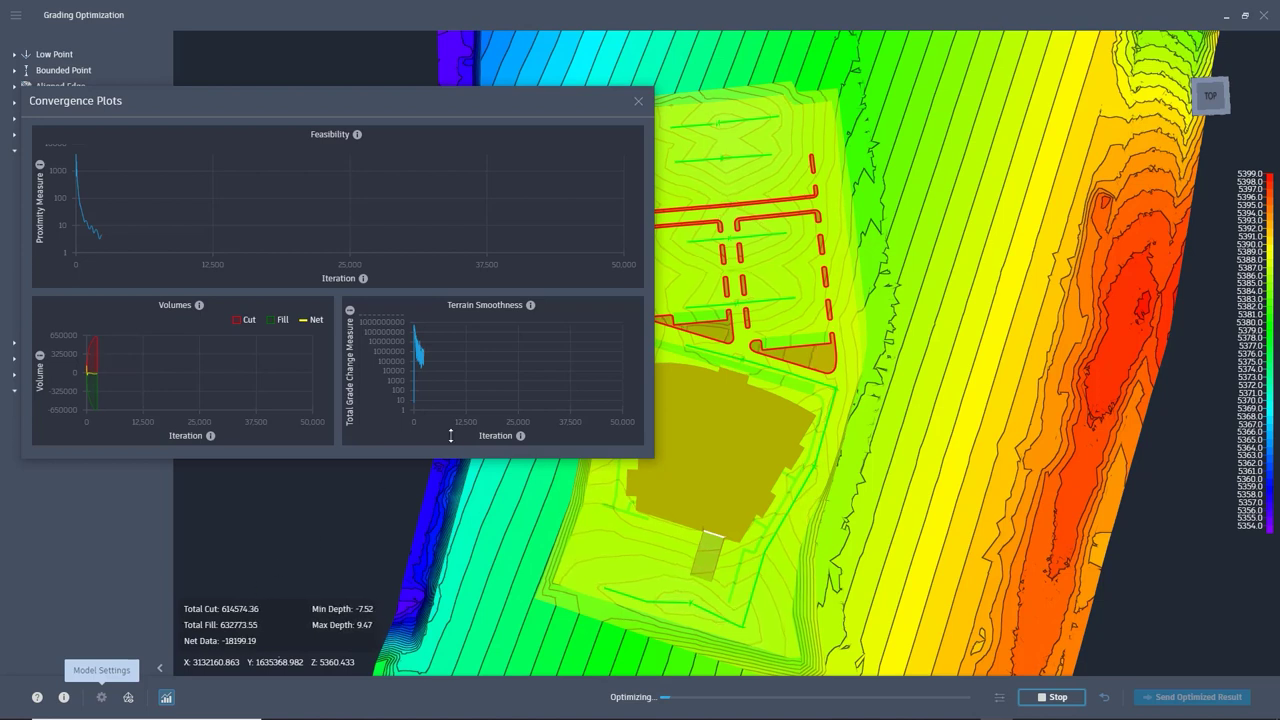
left_click(638, 101)
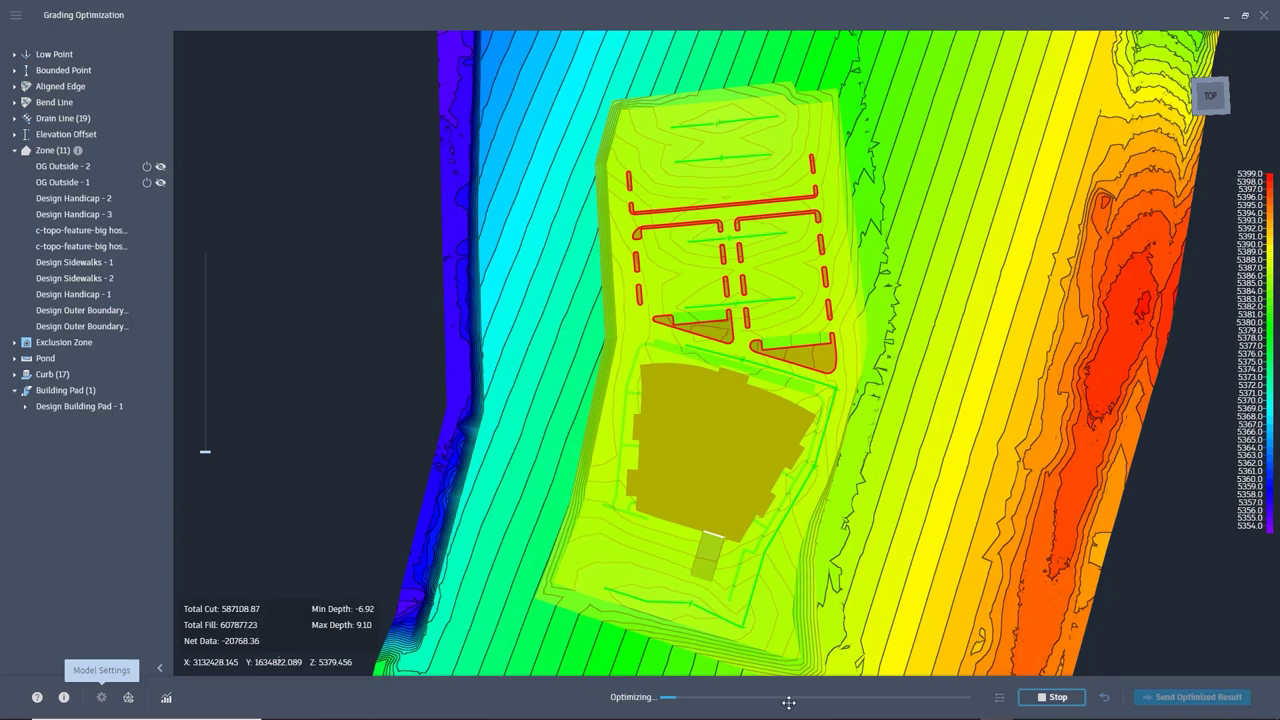
Stop the optimization and send the result as new surface 'Design no pond' without feature lines
left_click(1047, 700)
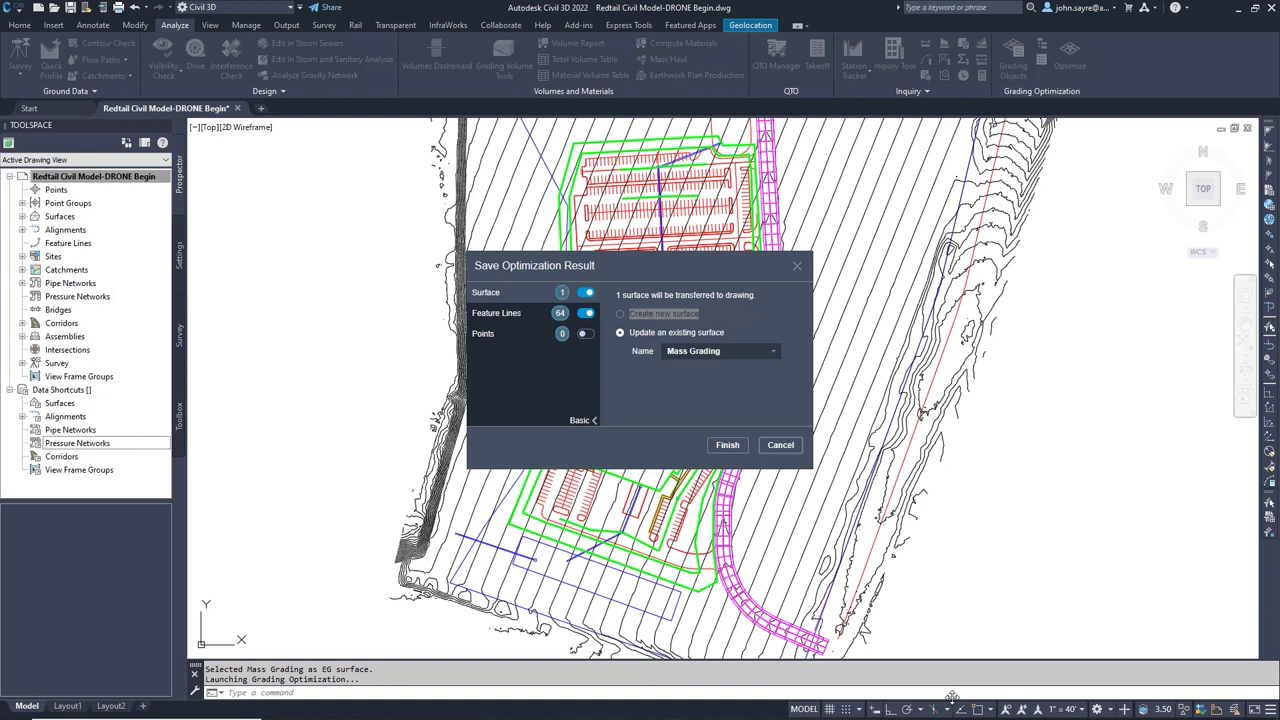
left_click(584, 314)
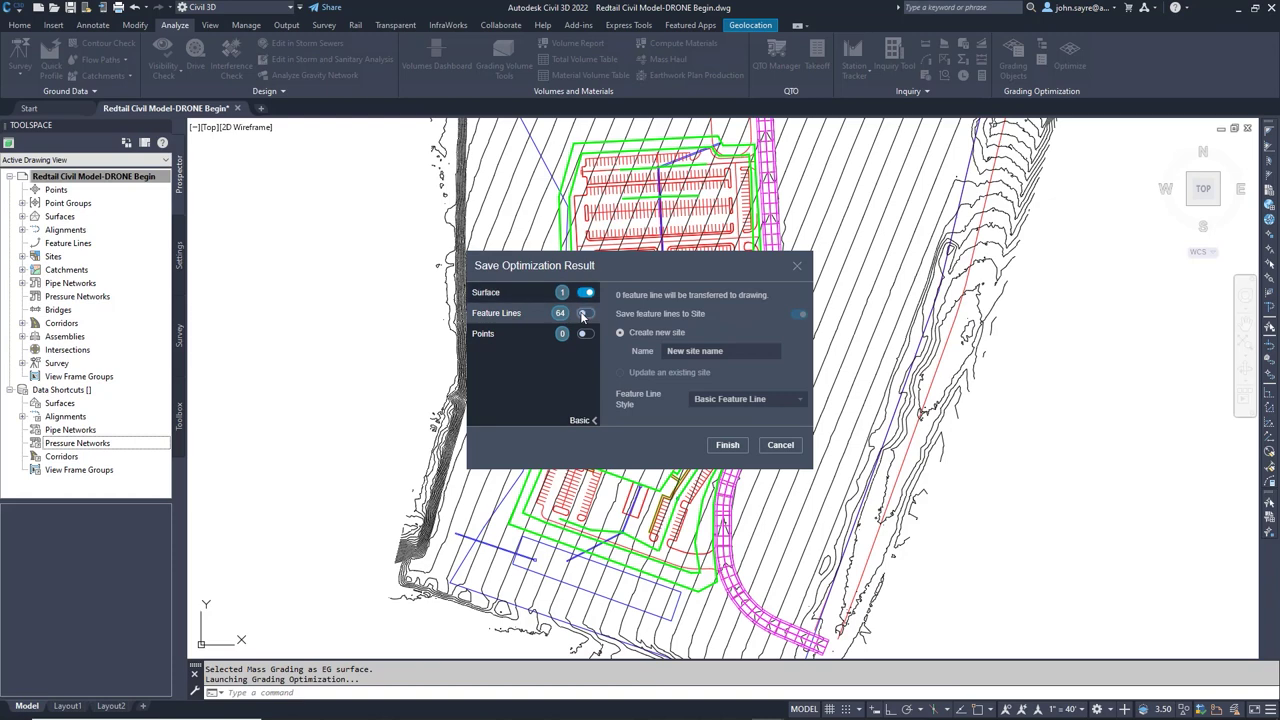
left_click(519, 340)
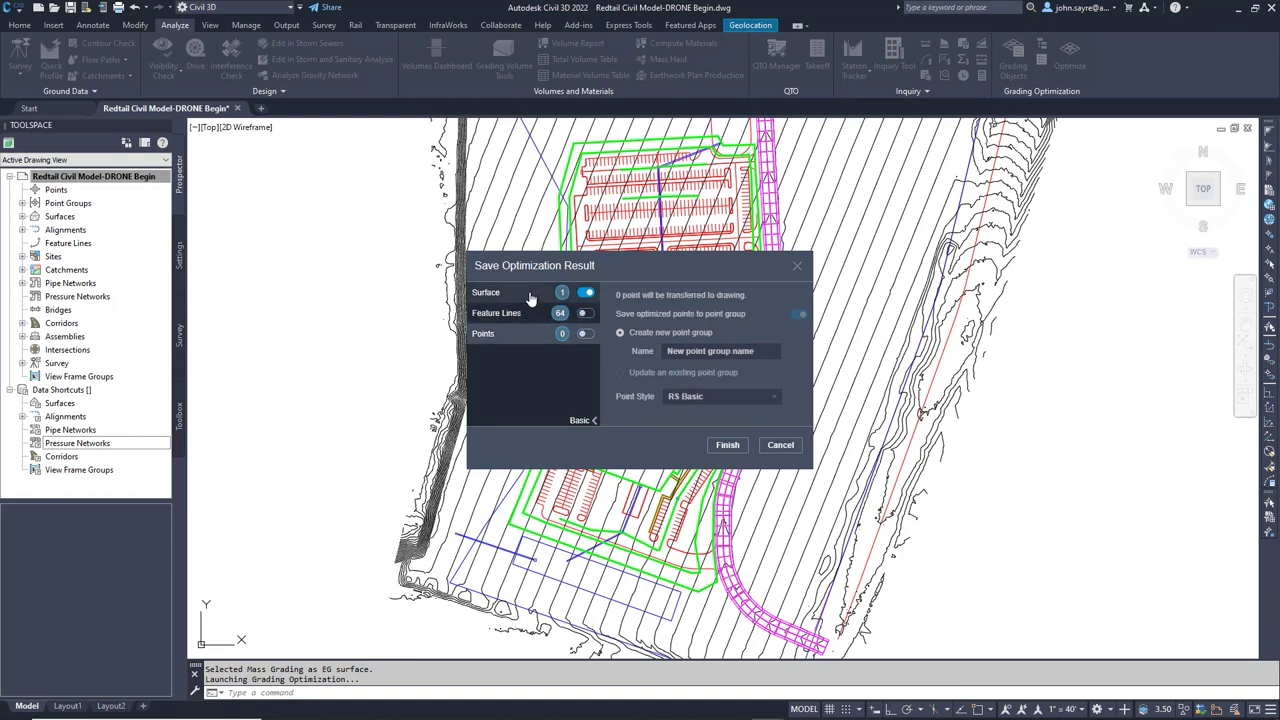
left_click(531, 299)
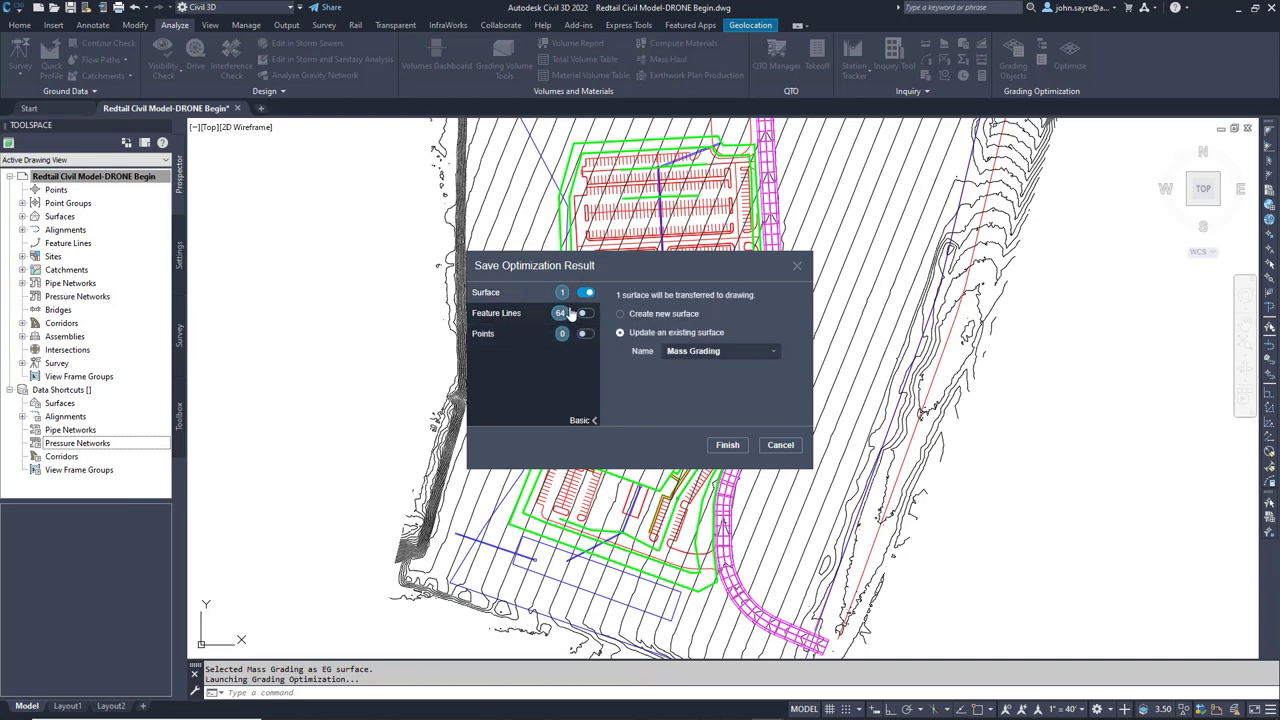
left_click(621, 315)
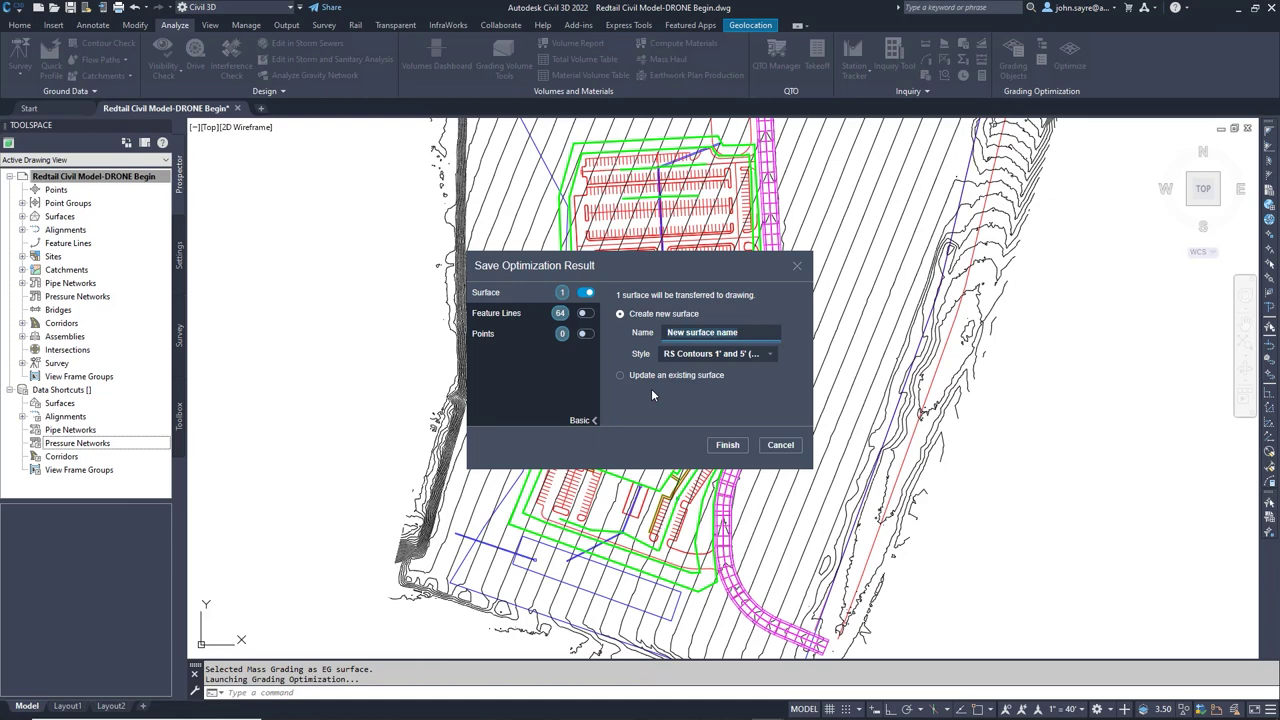
type("Design no pond")
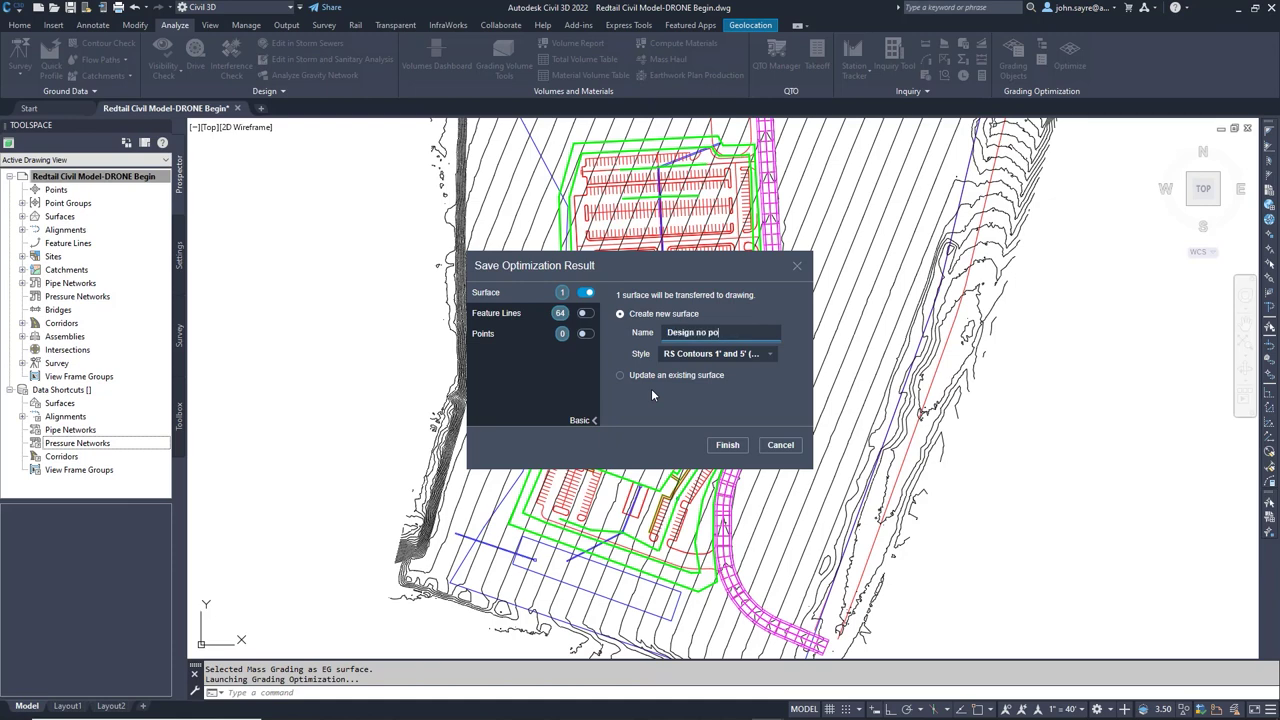